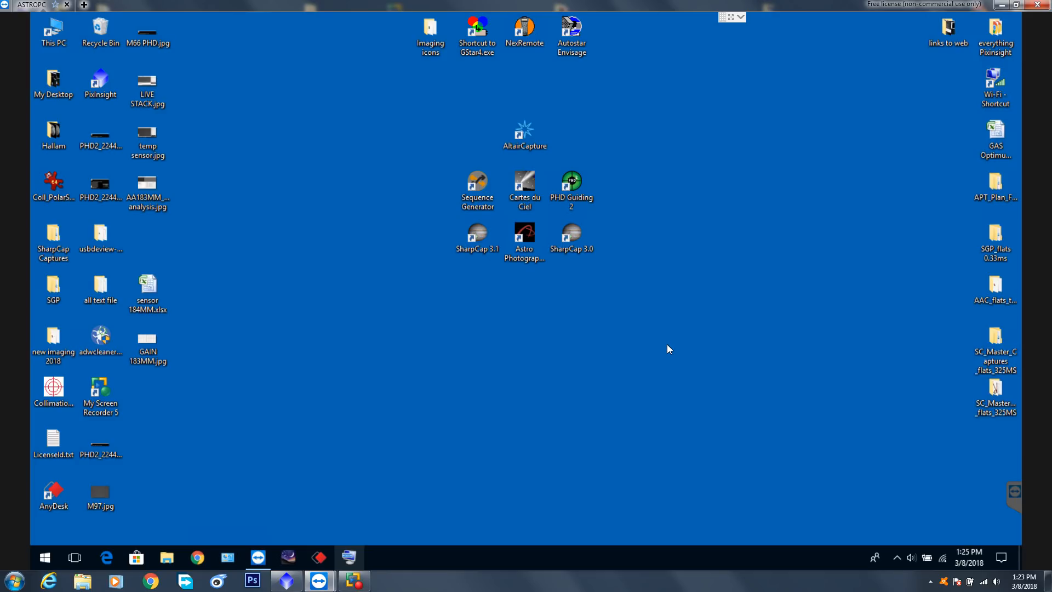
Launch SharpCap 3.1 from the desktop of the remote computer
{"action": "left_click", "coordinate": [477, 236]}
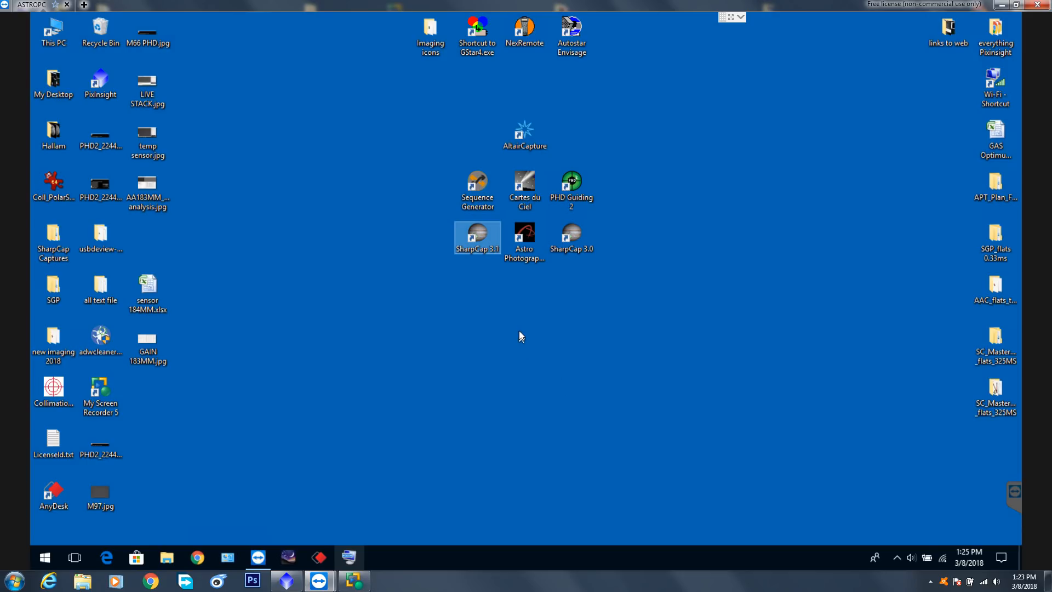
{"action": "left_click", "coordinate": [395, 243]}
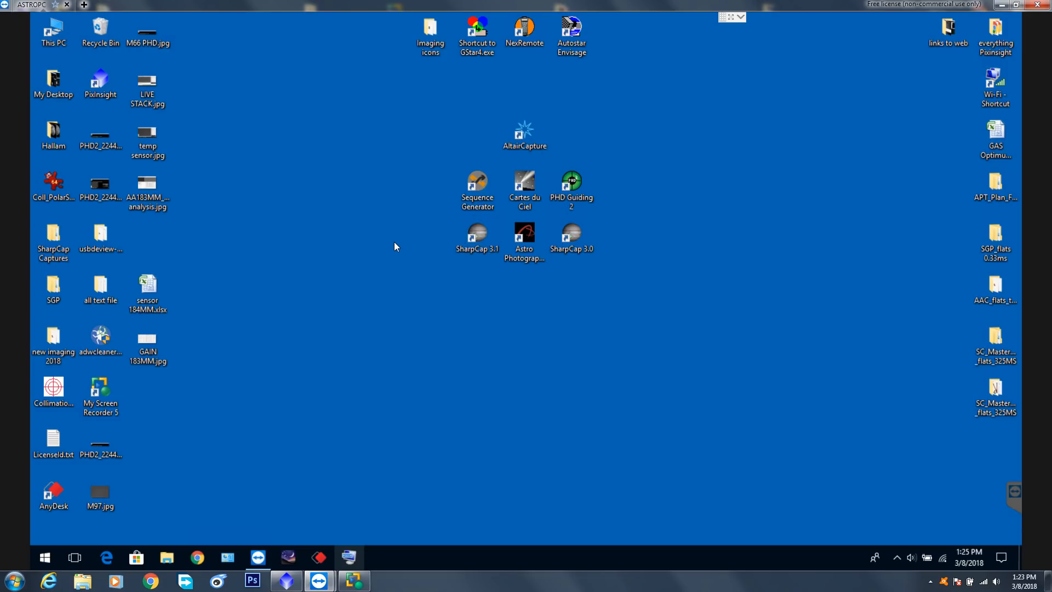
{"action": "right_click", "coordinate": [478, 236]}
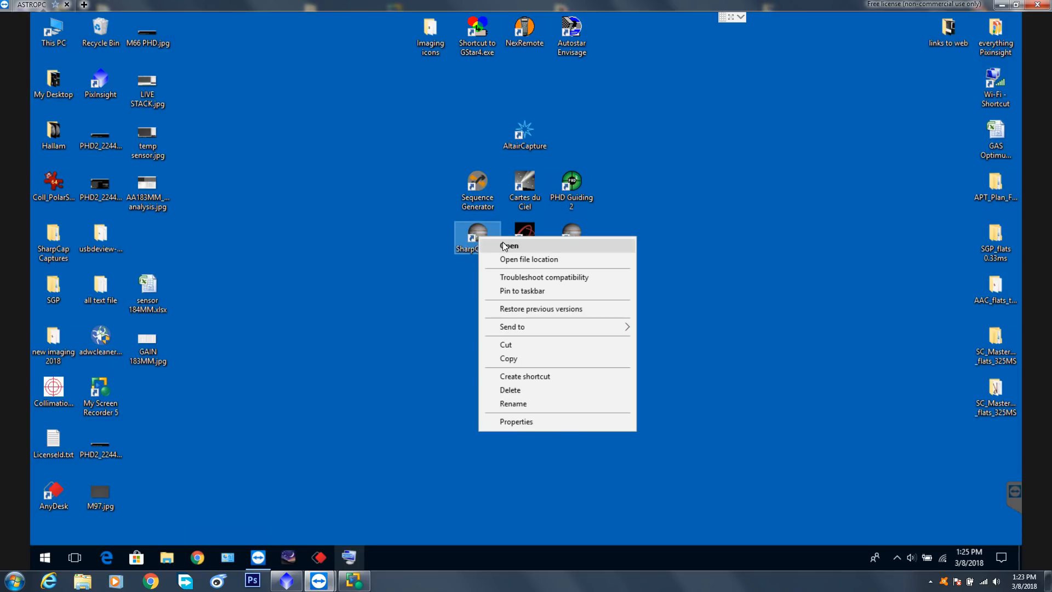
{"action": "left_click", "coordinate": [502, 246]}
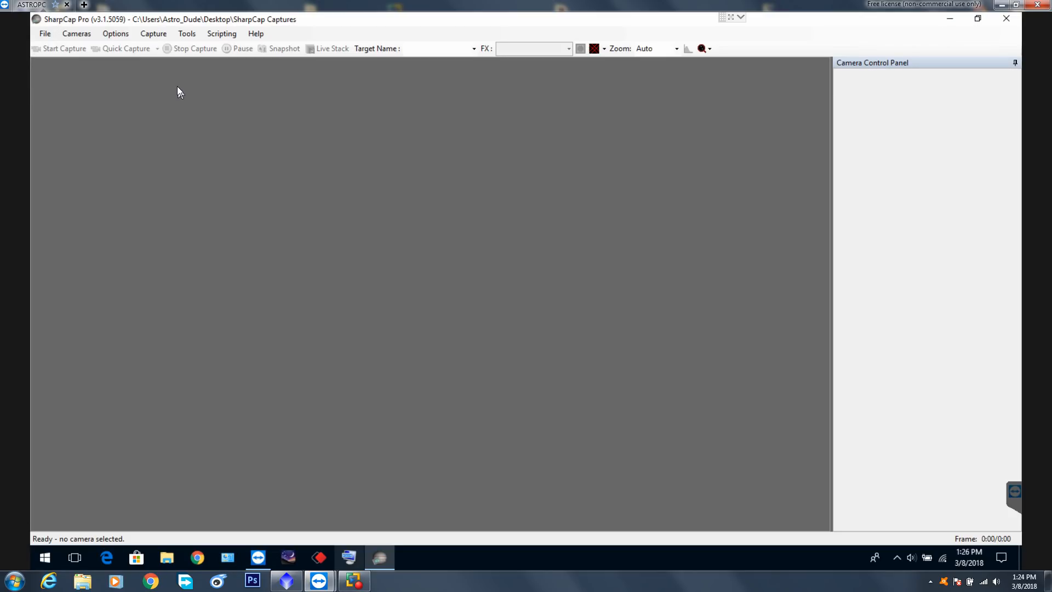
Connect the ALTAIRH183M camera and dismiss the USB speed notification
{"action": "left_click", "coordinate": [141, 35]}
{"action": "mouse_move", "coordinate": [185, 36]}
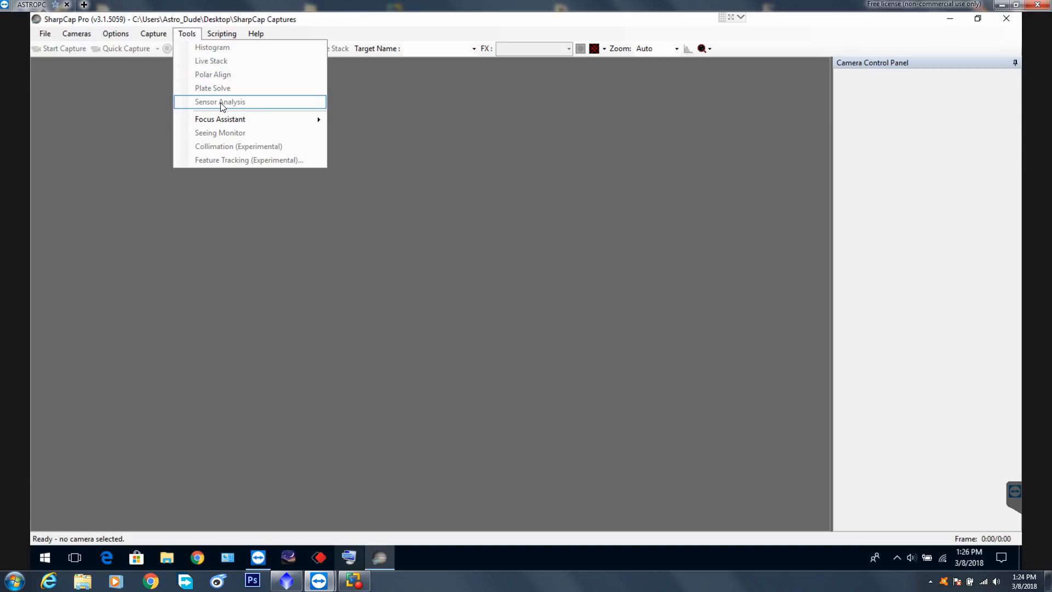
{"action": "left_click", "coordinate": [83, 77]}
{"action": "left_click", "coordinate": [75, 37]}
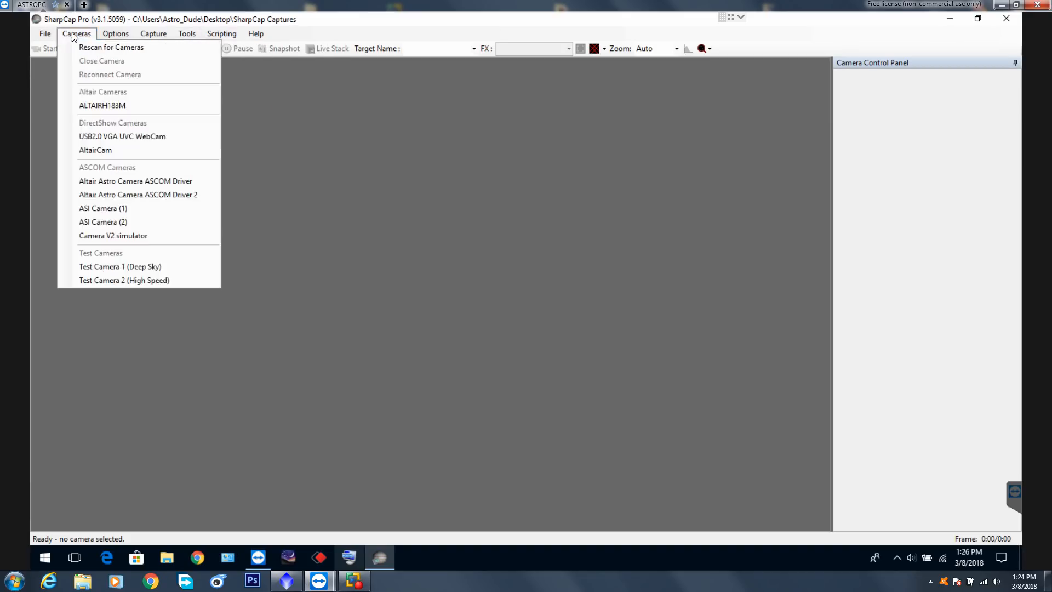
{"action": "left_click", "coordinate": [105, 105]}
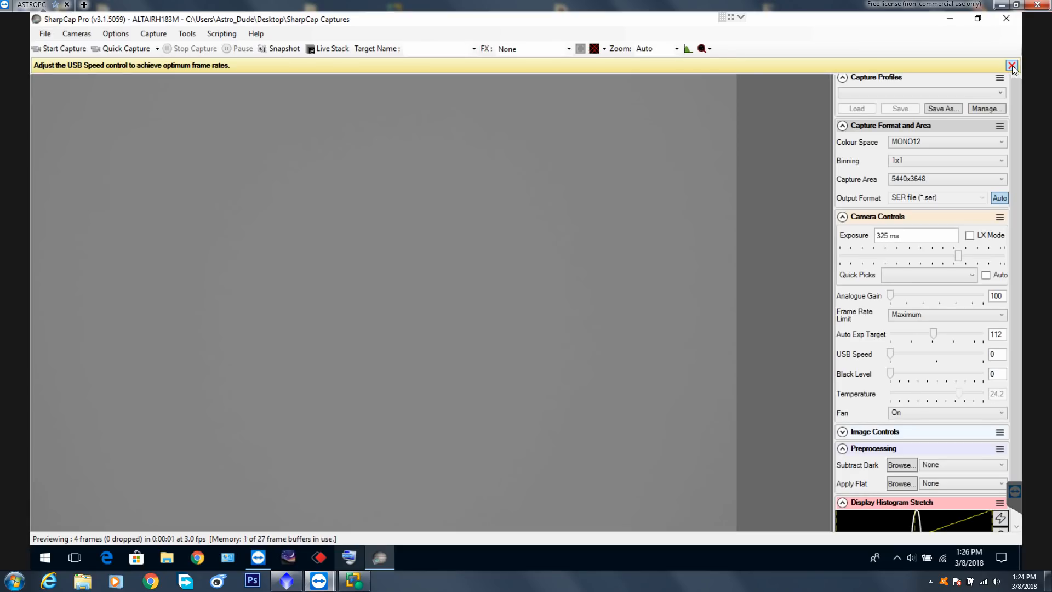
{"action": "left_click", "coordinate": [1011, 64]}
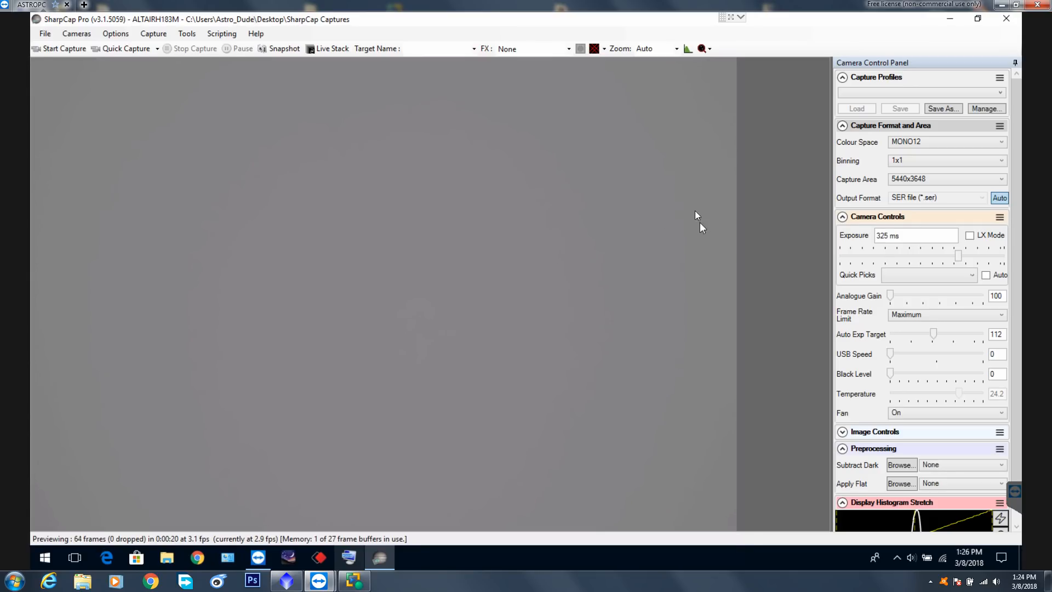
Turn off automatic output format selection and set the output format to FITS files (*.fits)
{"action": "left_click", "coordinate": [1002, 197]}
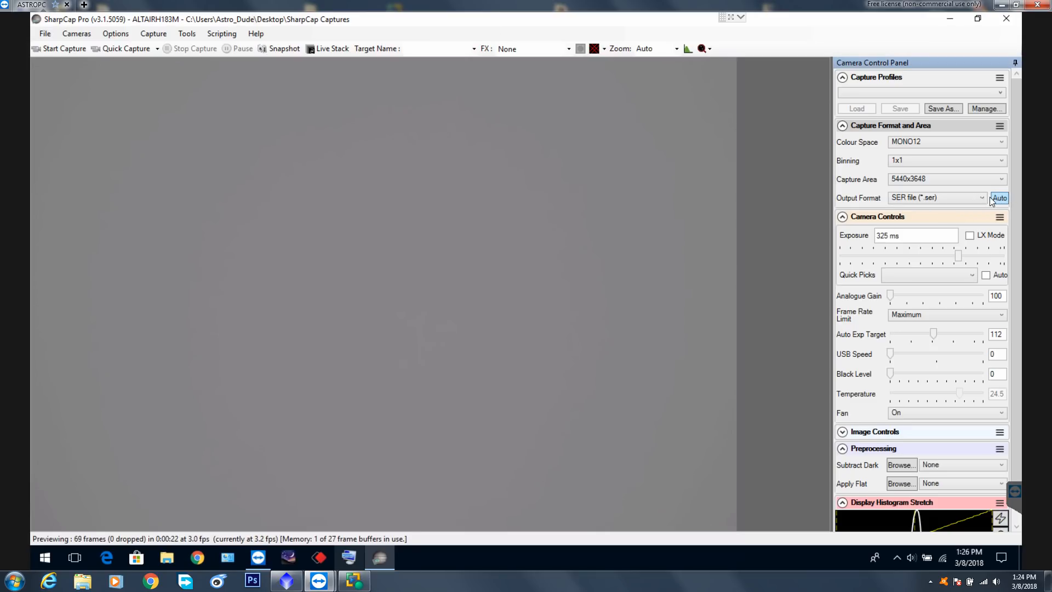
{"action": "left_click", "coordinate": [982, 198]}
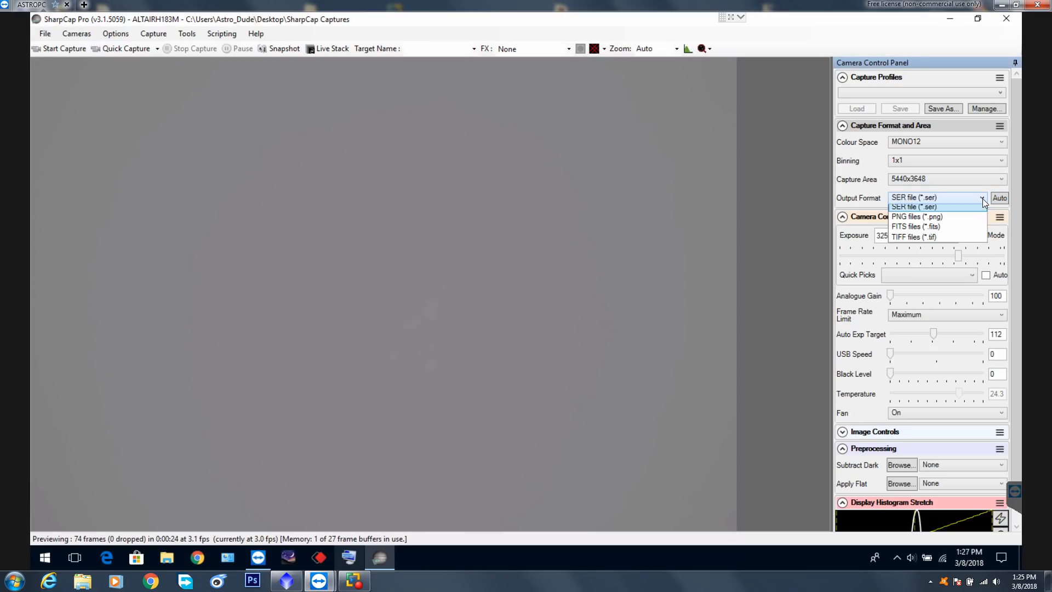
{"action": "left_click", "coordinate": [934, 228]}
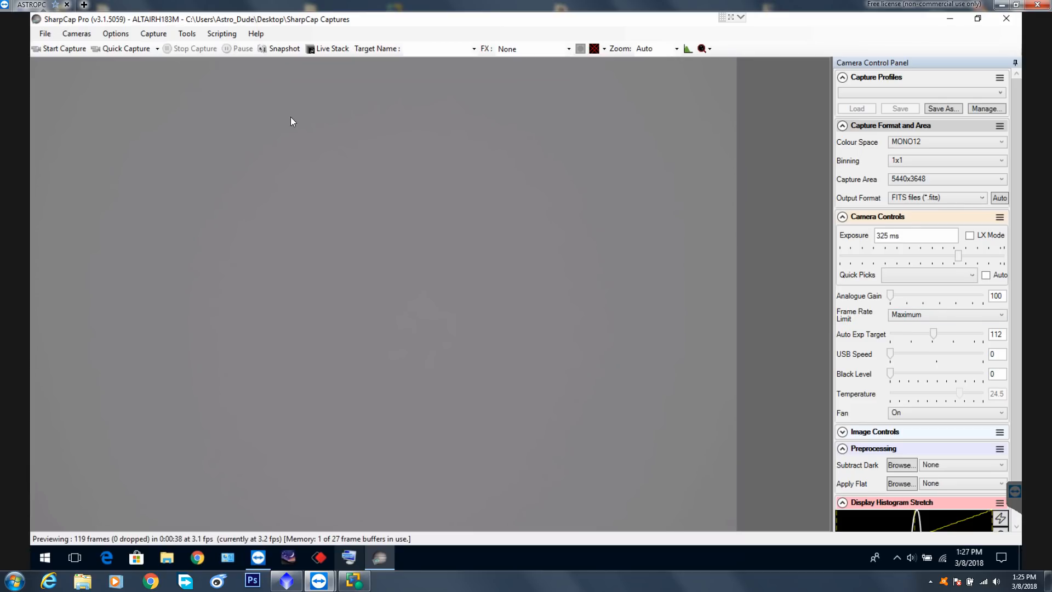
Display the live histogram at a reduced height, and open the Sensor Analysis tool
{"action": "left_click", "coordinate": [687, 49]}
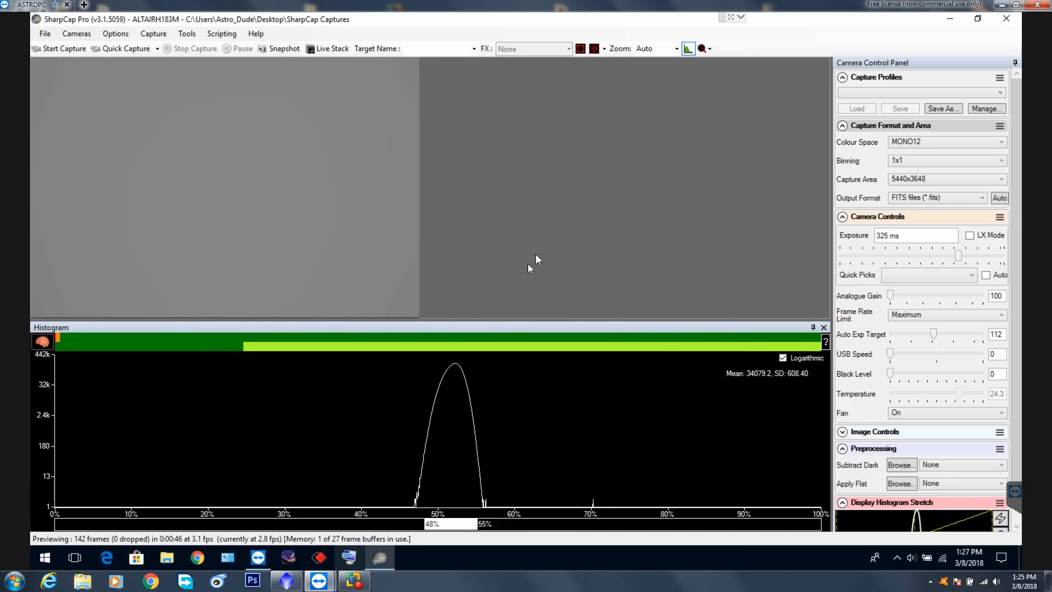
{"action": "left_click_drag", "start_coordinate": [503, 320], "coordinate": [498, 365]}
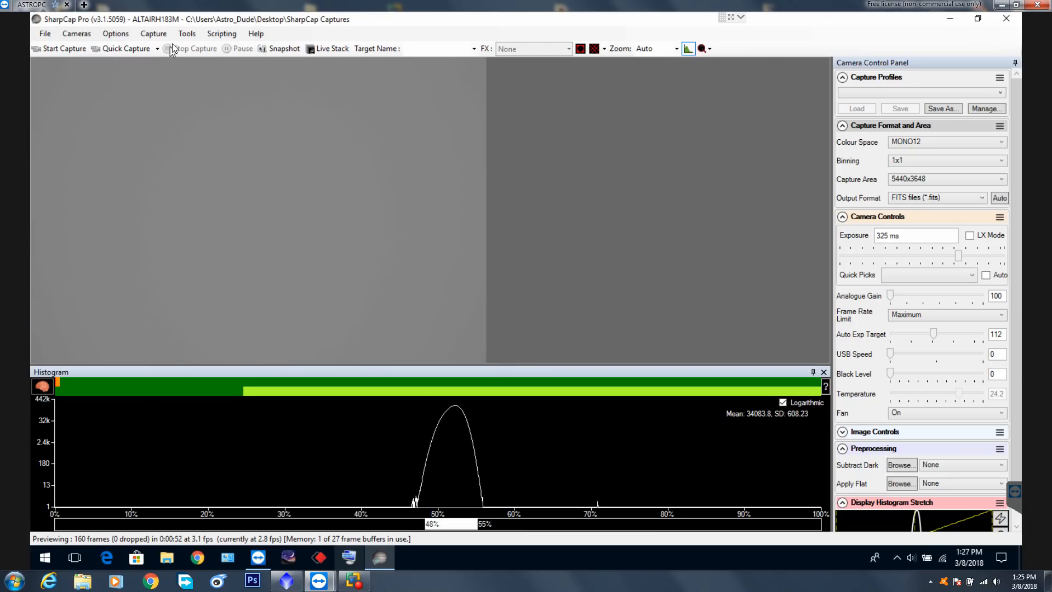
{"action": "left_click", "coordinate": [187, 34]}
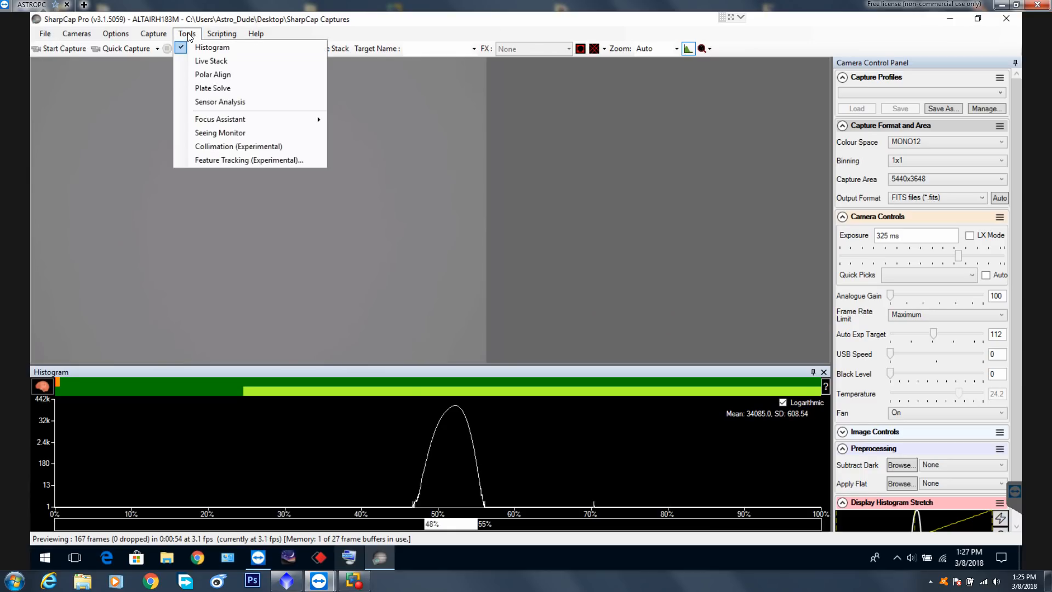
{"action": "left_click", "coordinate": [236, 103]}
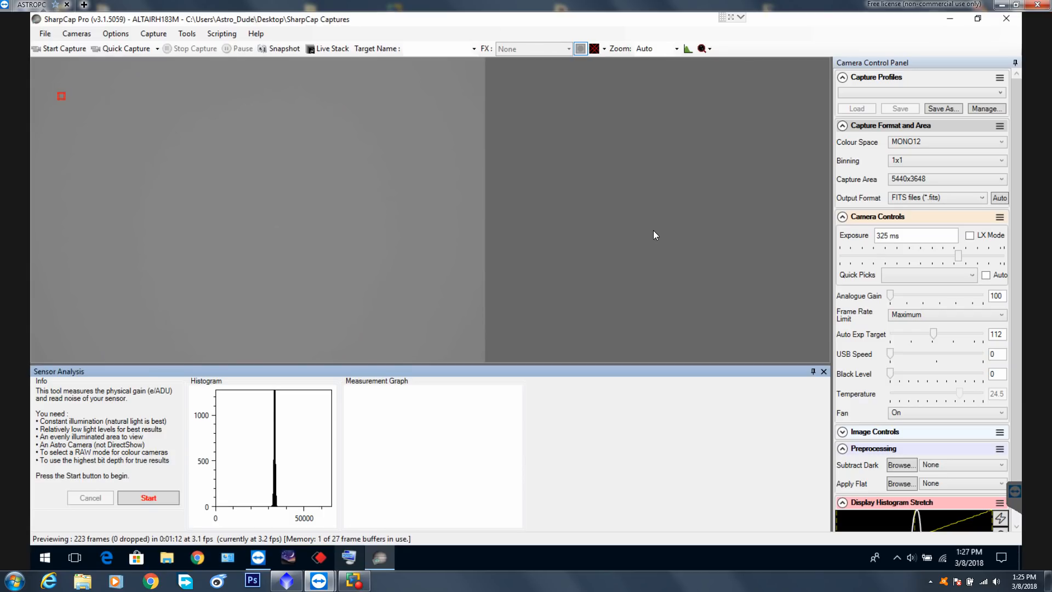
Minimise the remote session and open IMG_6848.JPG from the flats video folder on the local desktop
{"action": "left_click", "coordinate": [1000, 5]}
{"action": "double_click", "coordinate": [319, 18]}
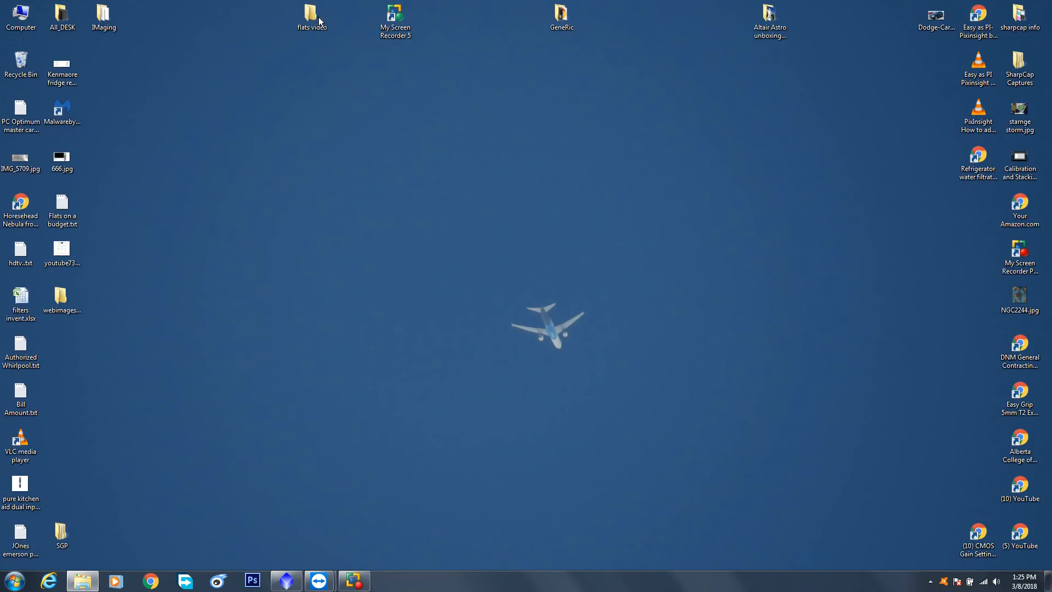
{"action": "double_click", "coordinate": [351, 97]}
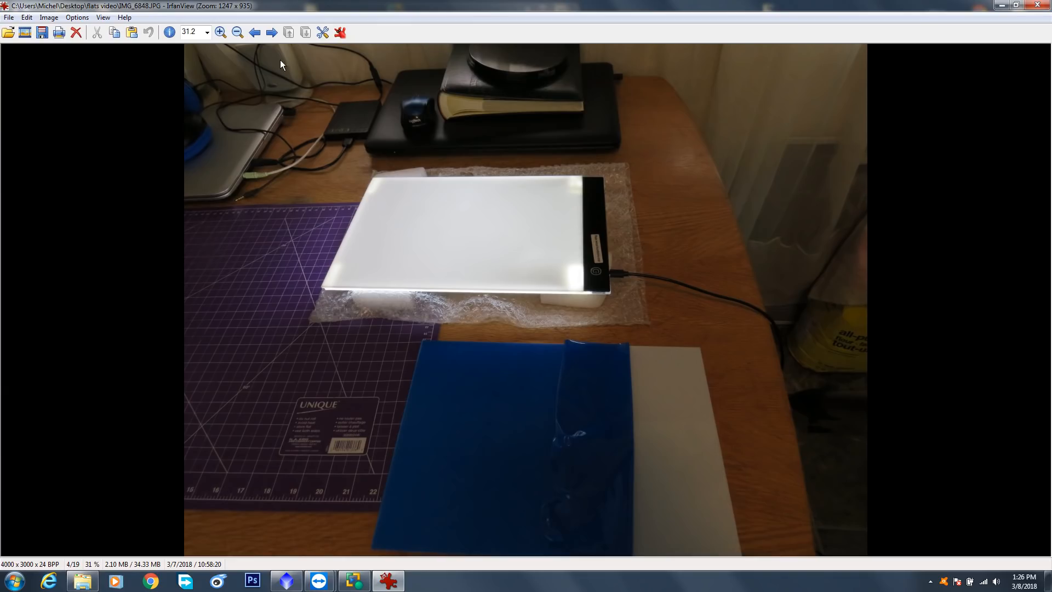
Browse the photos of the light panel and cloth-covered telescope through IMG_6856.JPG, and close the viewer
{"action": "left_click", "coordinate": [274, 34]}
{"action": "left_click", "coordinate": [274, 34]}
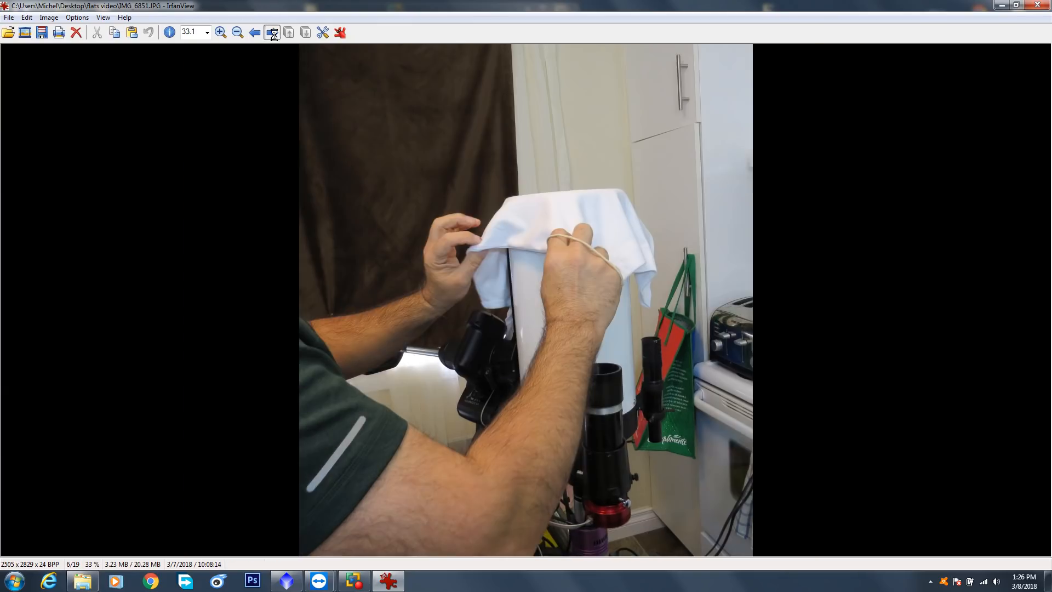
{"action": "left_click", "coordinate": [274, 34]}
{"action": "left_click", "coordinate": [274, 34]}
{"action": "left_click", "coordinate": [274, 35]}
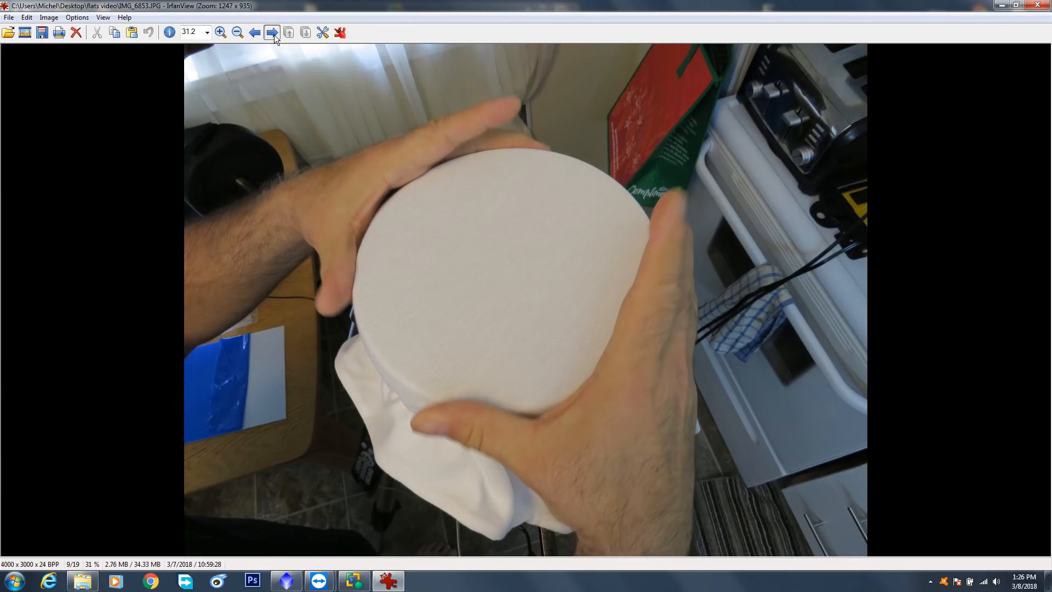
{"action": "left_click", "coordinate": [274, 35]}
{"action": "left_click", "coordinate": [274, 34]}
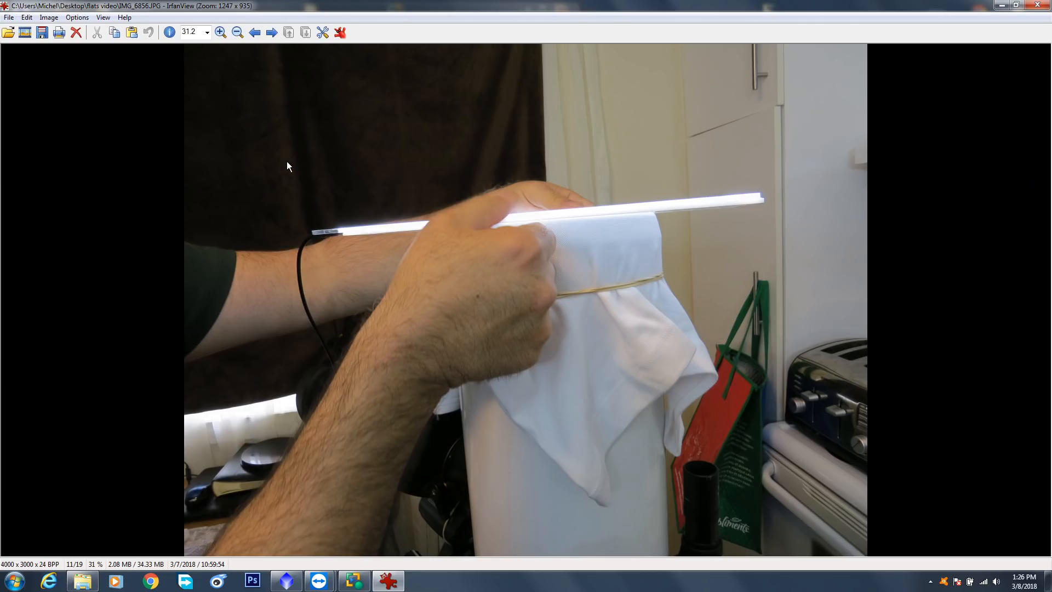
{"action": "left_click", "coordinate": [1037, 8]}
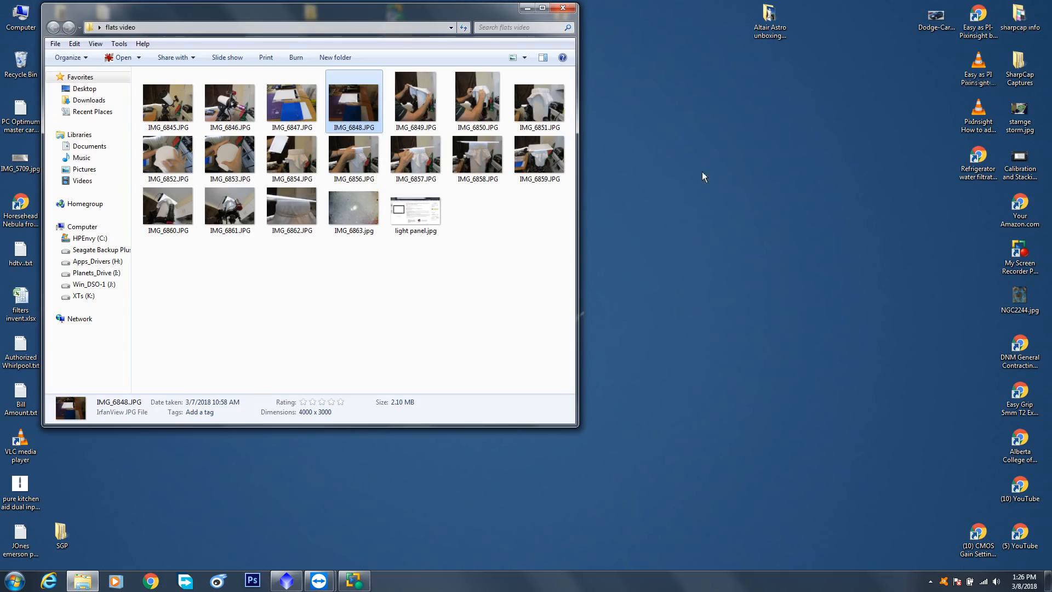
Minimise the photo folder, switch back to the SharpCap remote session and check the available colour space options
{"action": "left_click", "coordinate": [525, 9]}
{"action": "mouse_move", "coordinate": [319, 581]}
{"action": "left_click", "coordinate": [354, 541]}
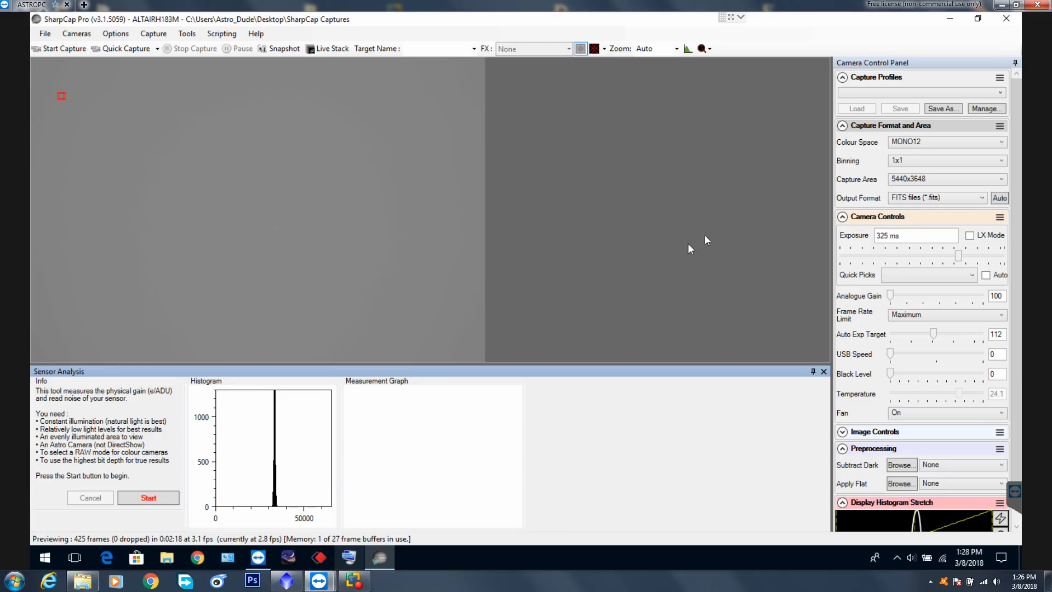
{"action": "left_click", "coordinate": [935, 143]}
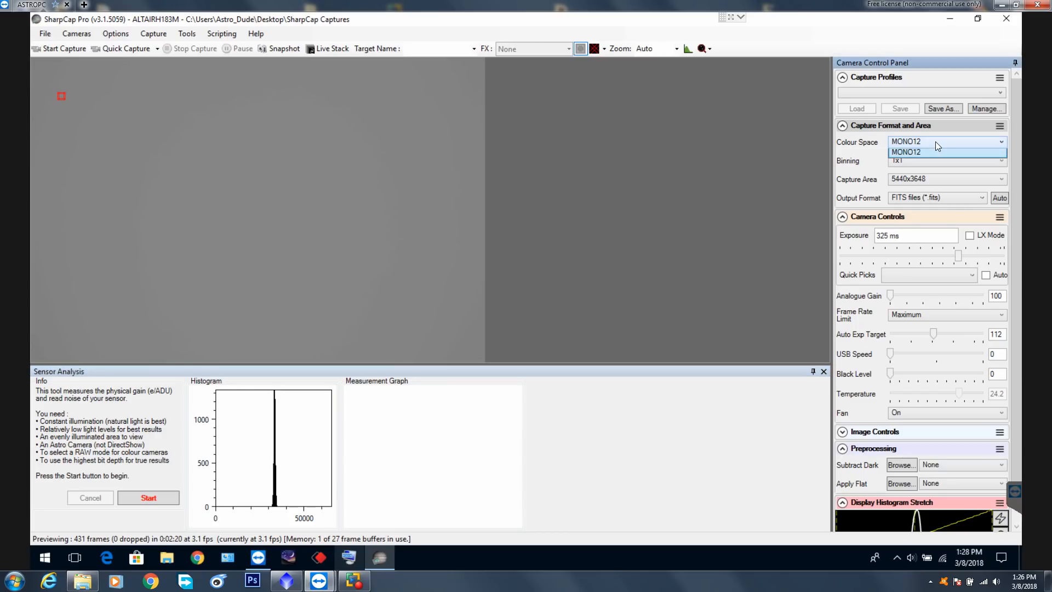
{"action": "left_click", "coordinate": [936, 143]}
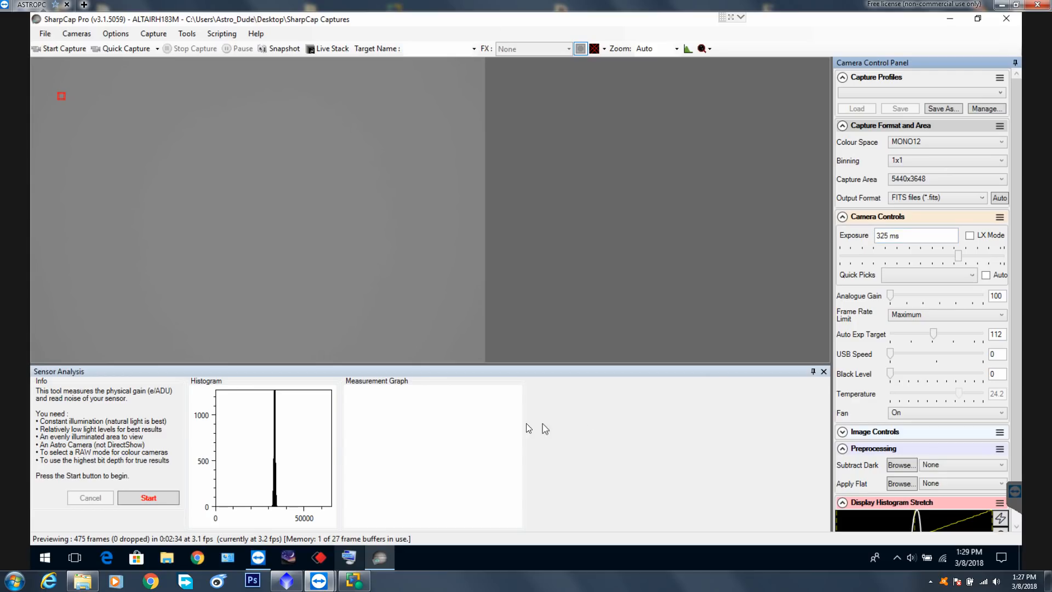
Run the sensor analysis on a repositioned, enlarged area of the evenly lit image, proceeding through the light and covered-sensor dark measurements
{"action": "left_click", "coordinate": [160, 496]}
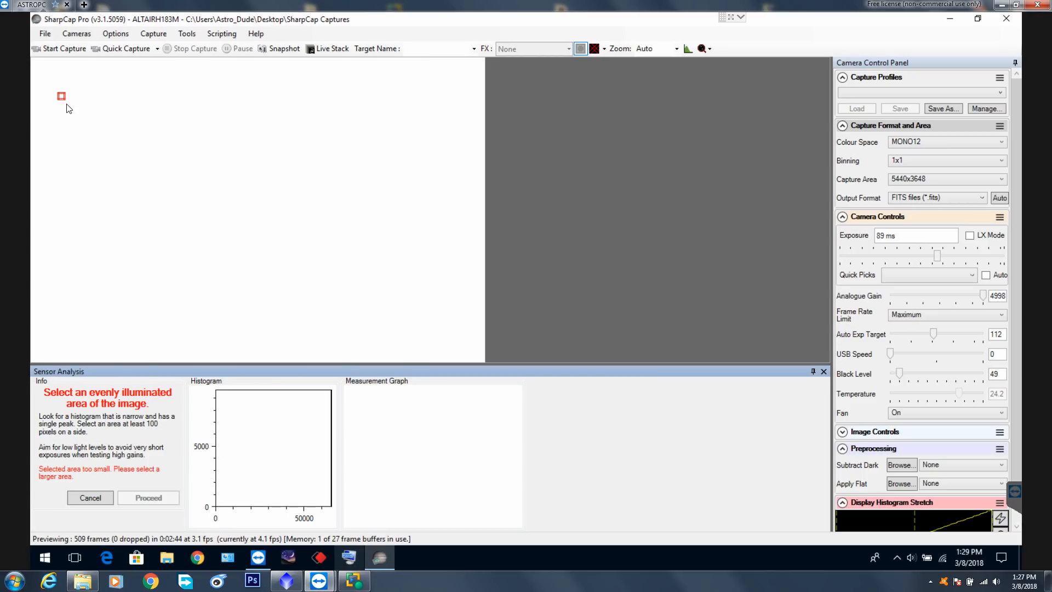
{"action": "left_click_drag", "start_coordinate": [64, 98], "coordinate": [156, 202]}
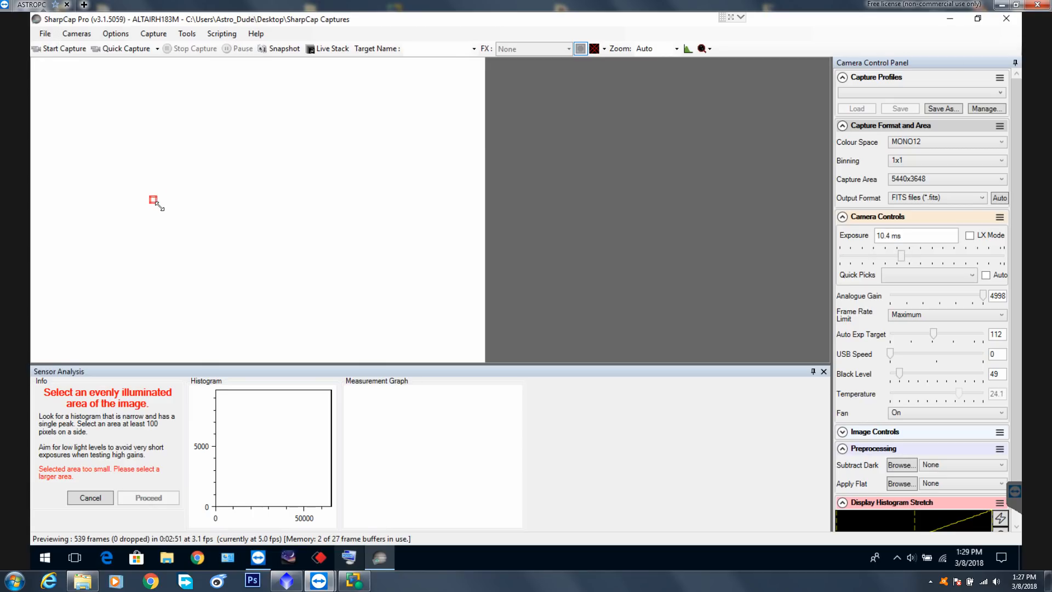
{"action": "left_click_drag", "start_coordinate": [159, 206], "coordinate": [172, 220]}
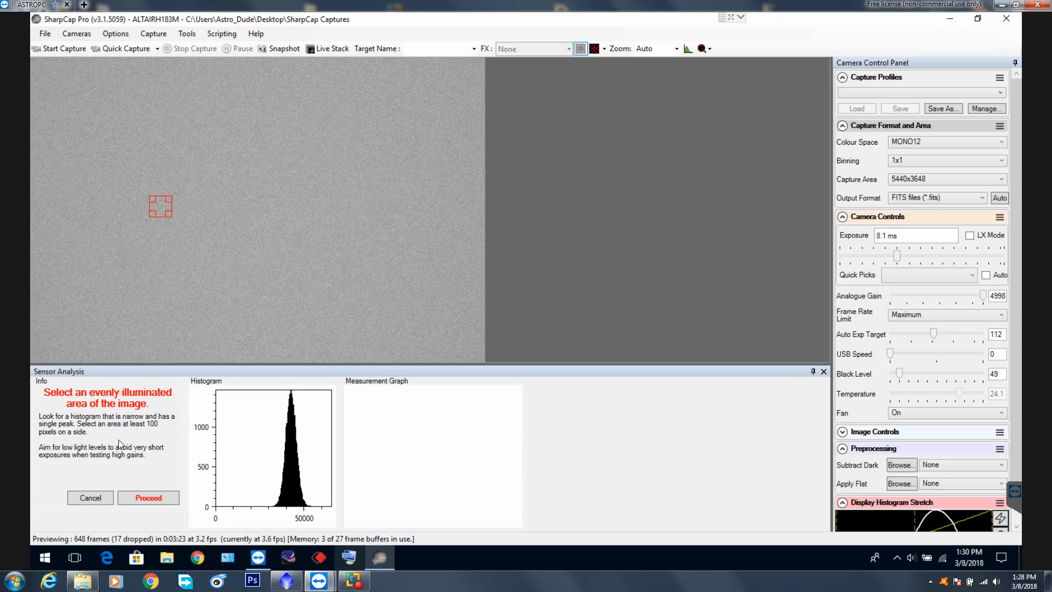
{"action": "left_click", "coordinate": [163, 499]}
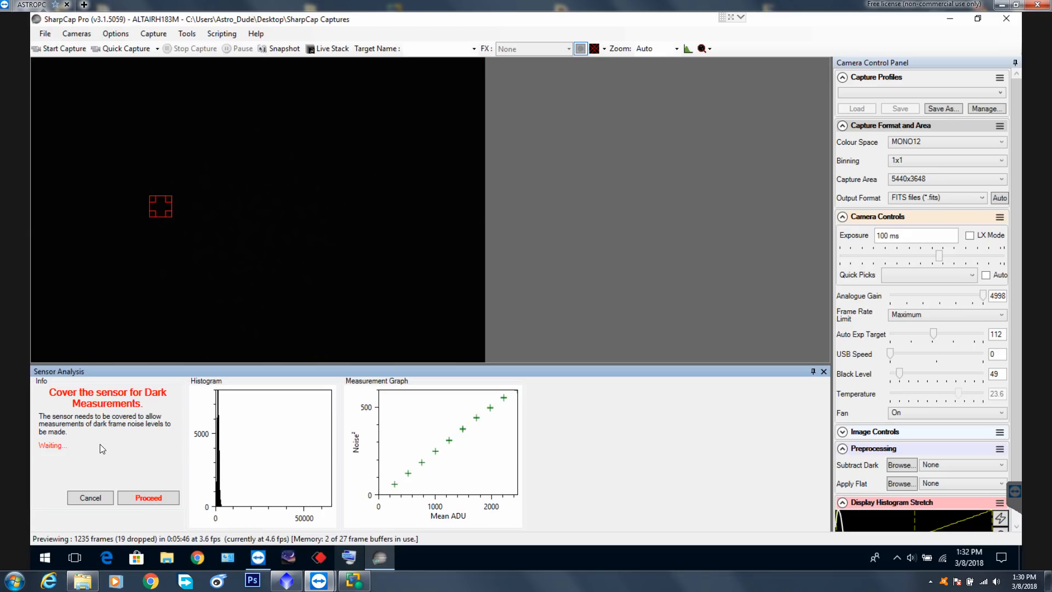
{"action": "left_click", "coordinate": [151, 498]}
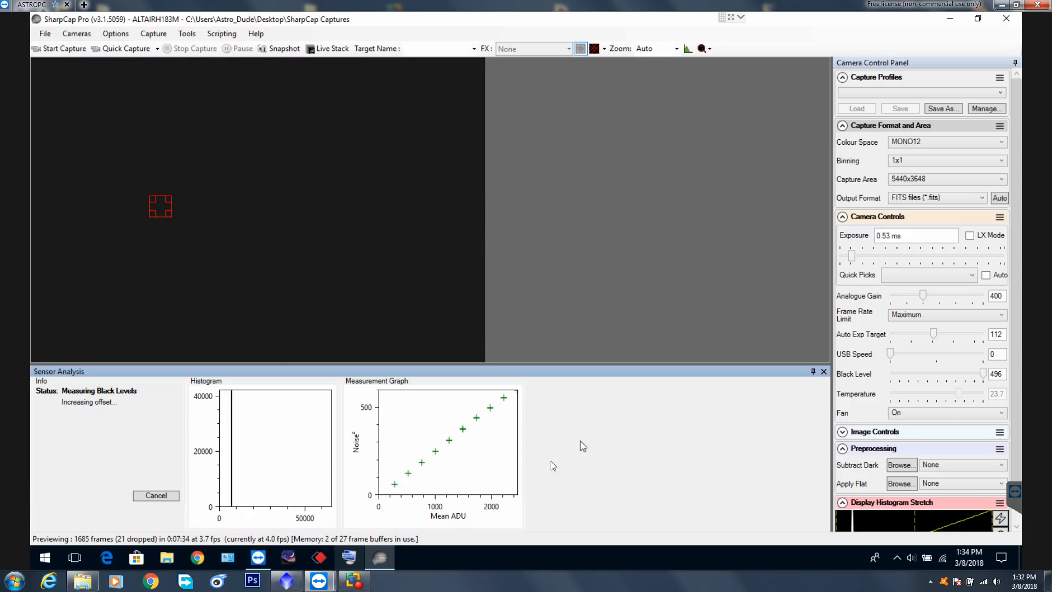
Open HorseHead_Limitless2.tif from the Pixworkload IC 434 folder inside Done---IC_434- on the local Seagate Backup Plus Drive (E:)
{"action": "left_click", "coordinate": [88, 582]}
{"action": "left_click_drag", "start_coordinate": [246, 12], "coordinate": [358, 31]}
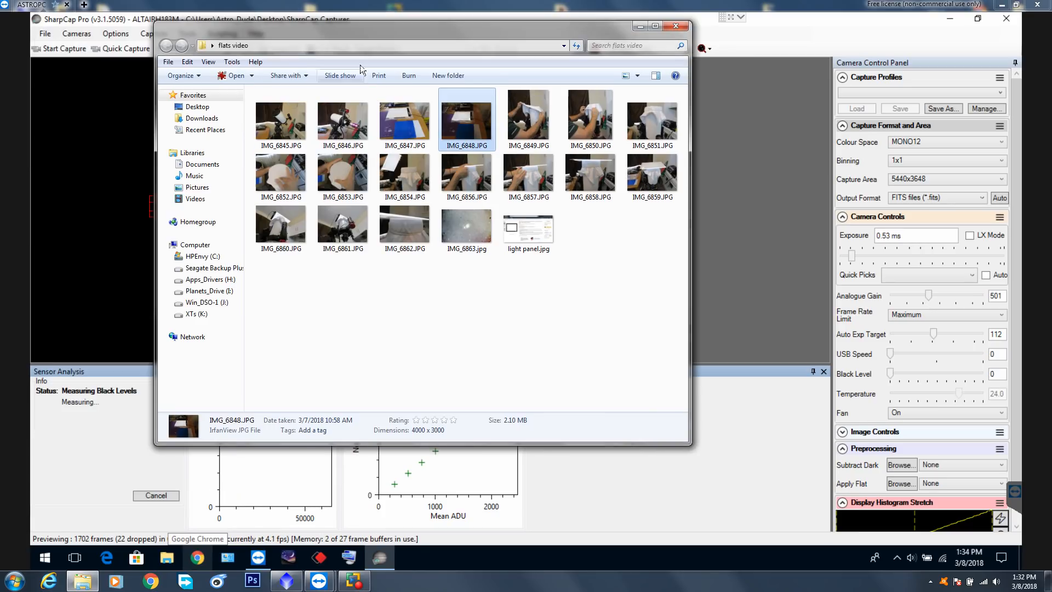
{"action": "left_click", "coordinate": [227, 269]}
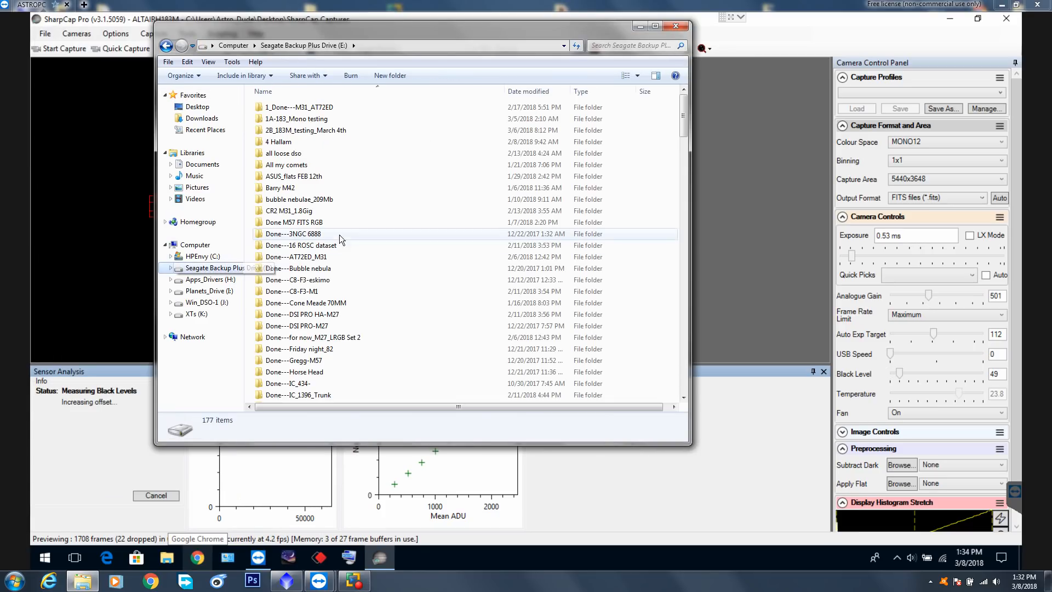
{"action": "left_click", "coordinate": [389, 212]}
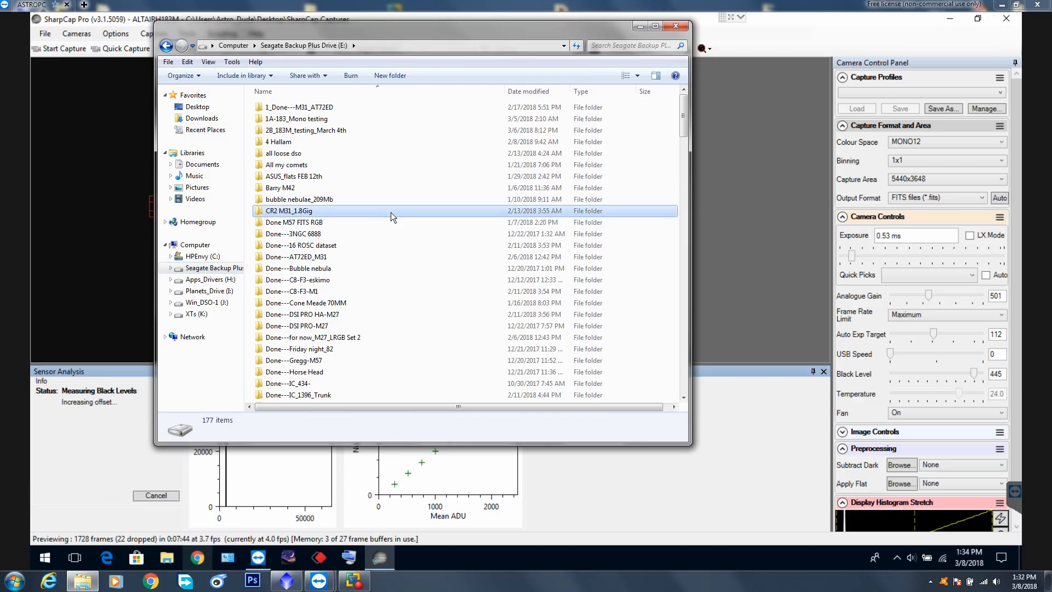
{"action": "scroll", "coordinate": [386, 230], "scroll_direction": "down", "scroll_amount": 1}
{"action": "double_click", "coordinate": [317, 350]}
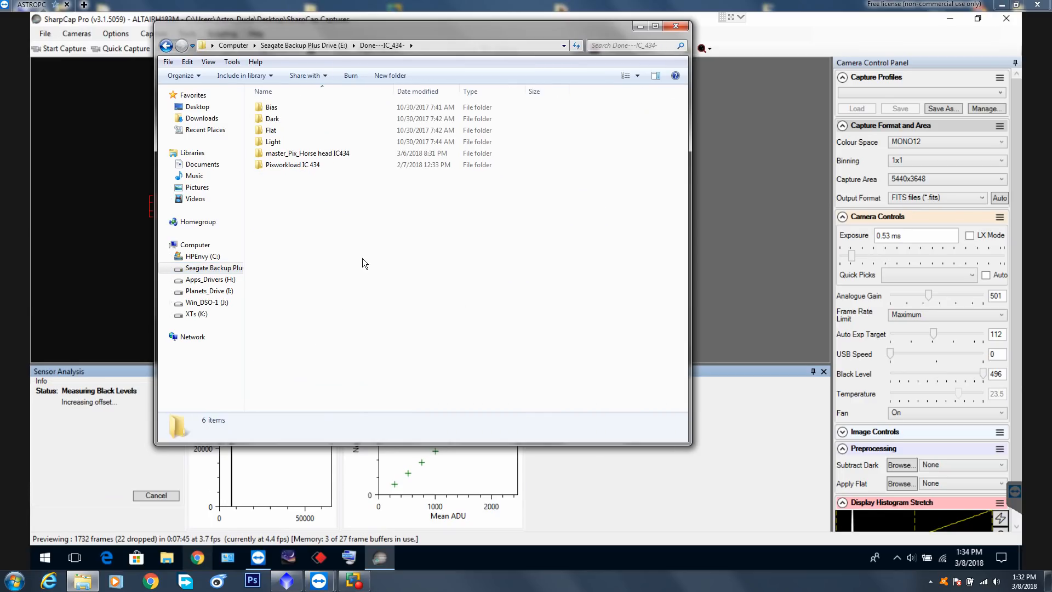
{"action": "double_click", "coordinate": [300, 166]}
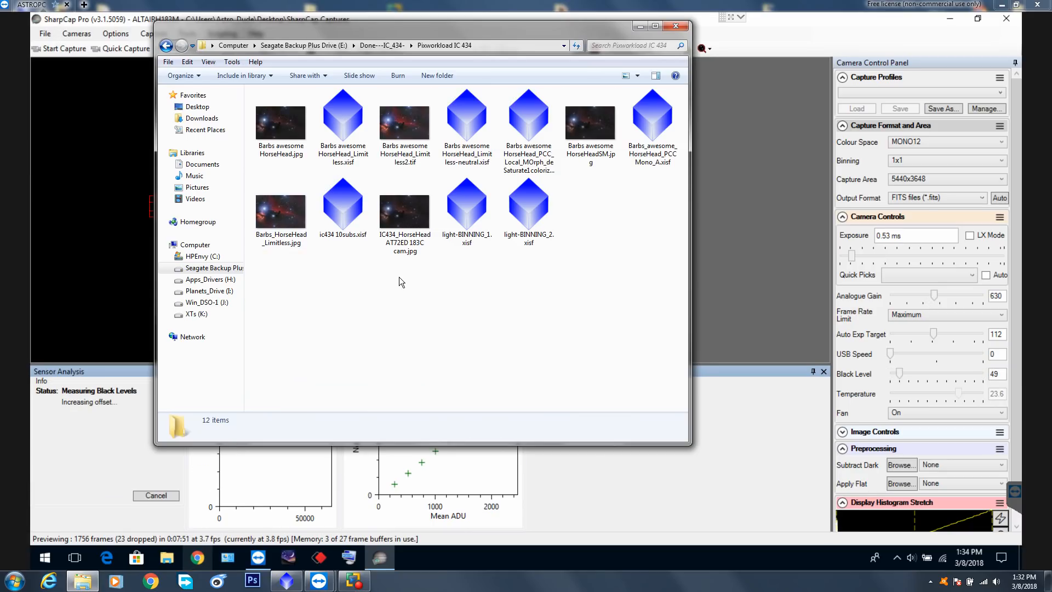
{"action": "right_click", "coordinate": [402, 119]}
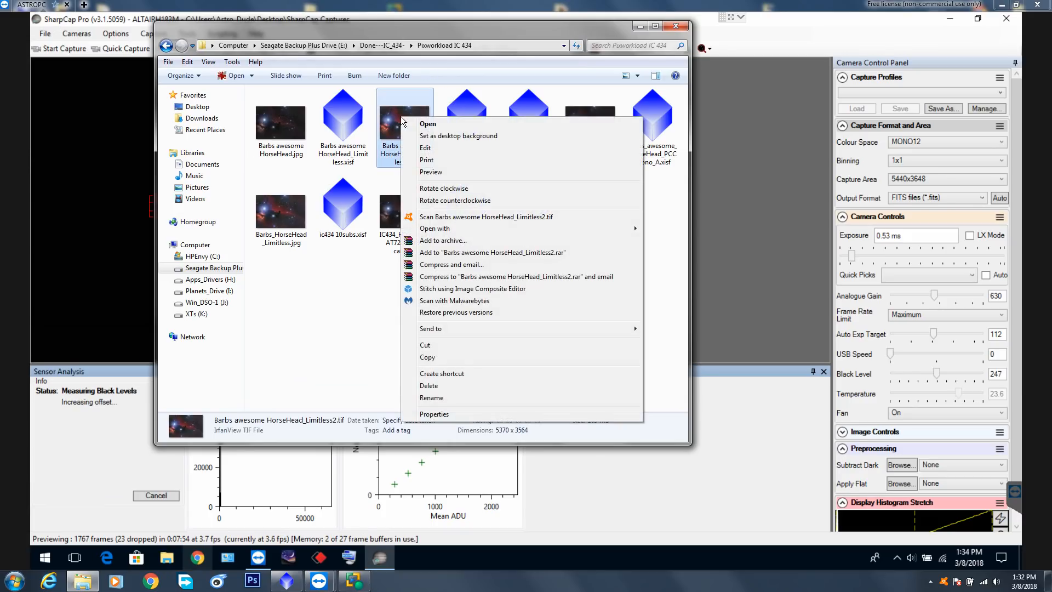
{"action": "left_click", "coordinate": [446, 124]}
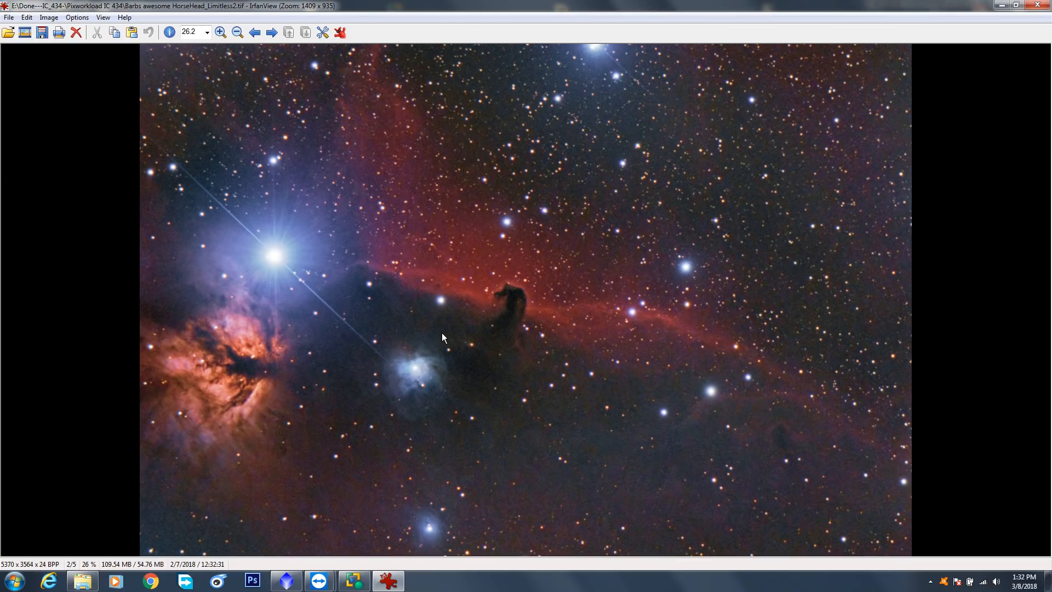
Browse through the other Horsehead images in the folder, view HorseHead_Limitless2.tif once more and close the viewer
{"action": "left_click", "coordinate": [272, 30]}
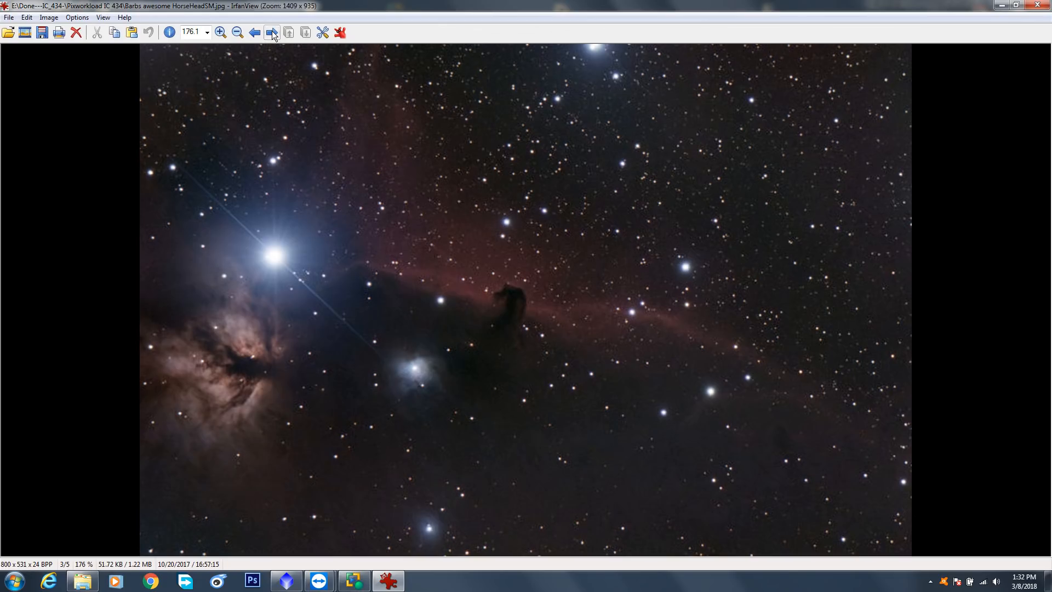
{"action": "left_click", "coordinate": [272, 32]}
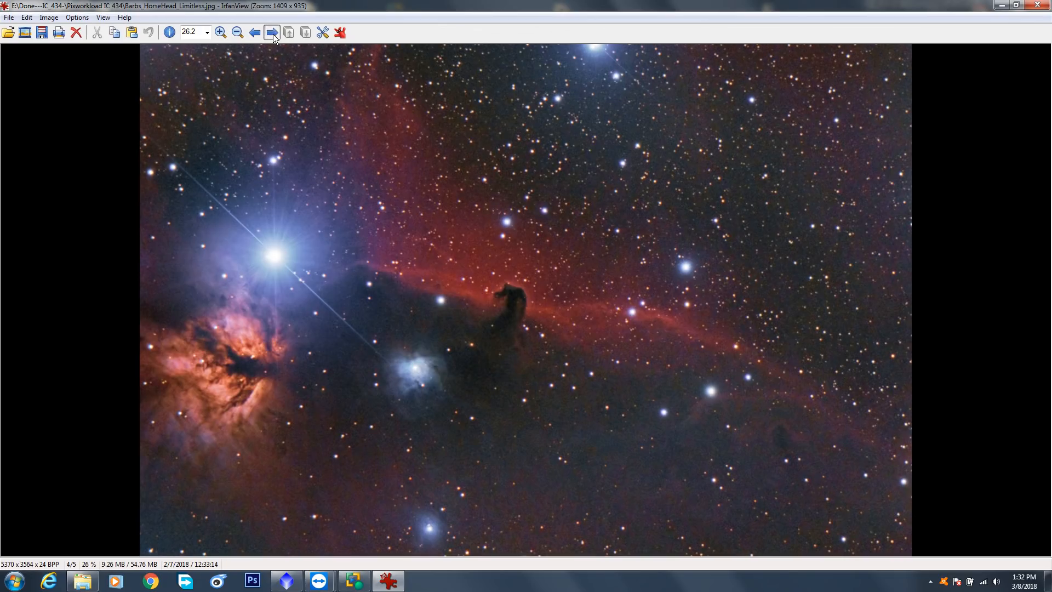
{"action": "left_click", "coordinate": [272, 32]}
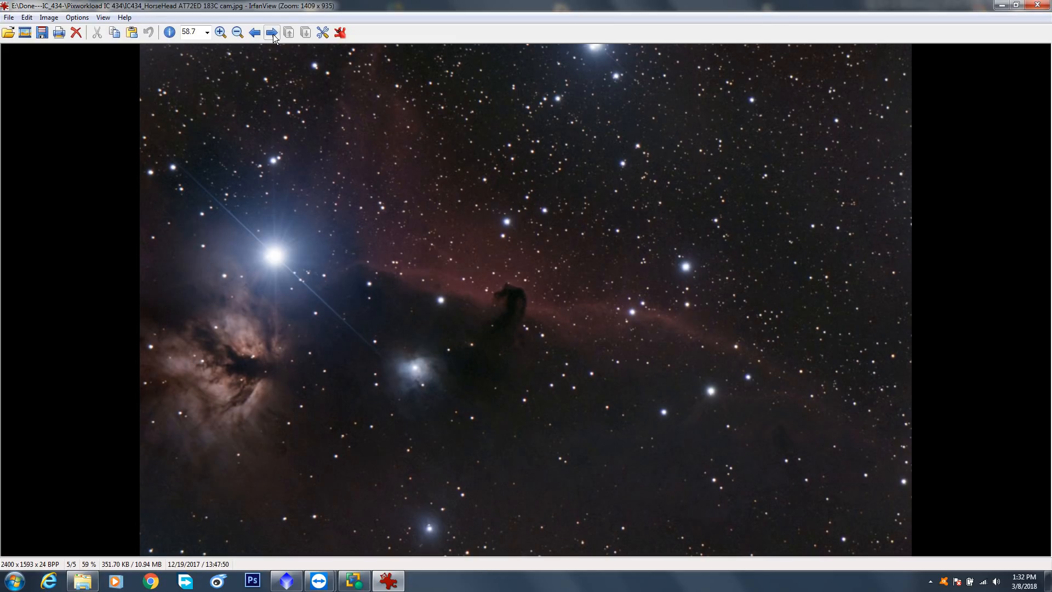
{"action": "left_click", "coordinate": [273, 33]}
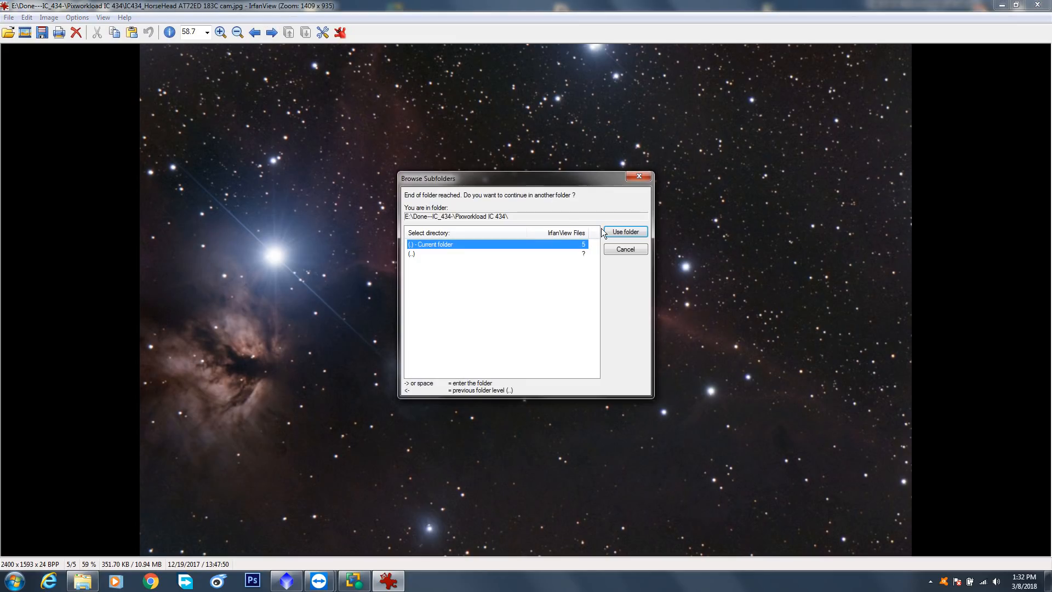
{"action": "left_click", "coordinate": [613, 232]}
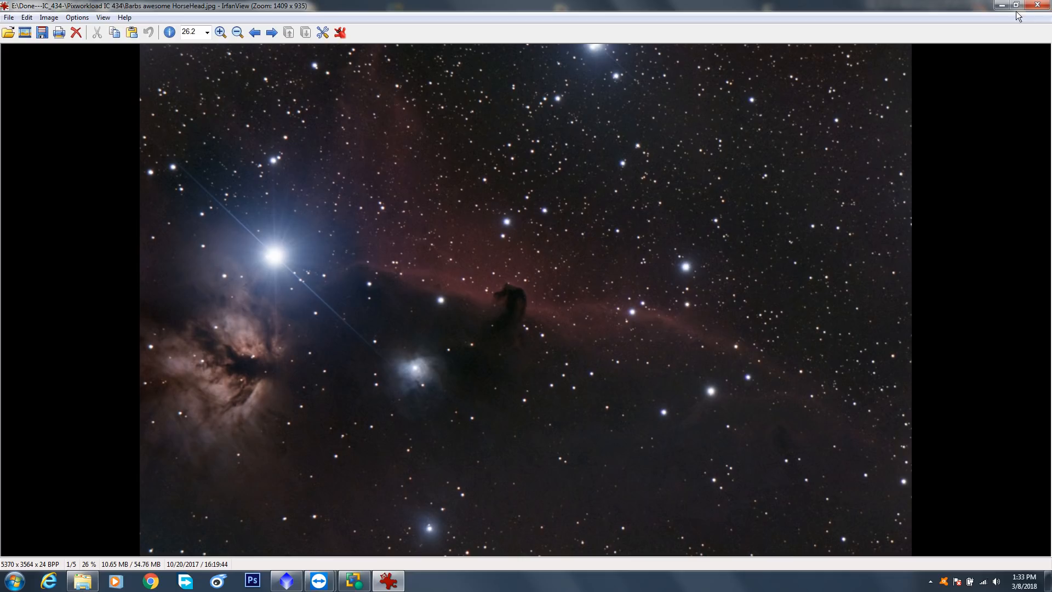
{"action": "left_click", "coordinate": [1034, 8]}
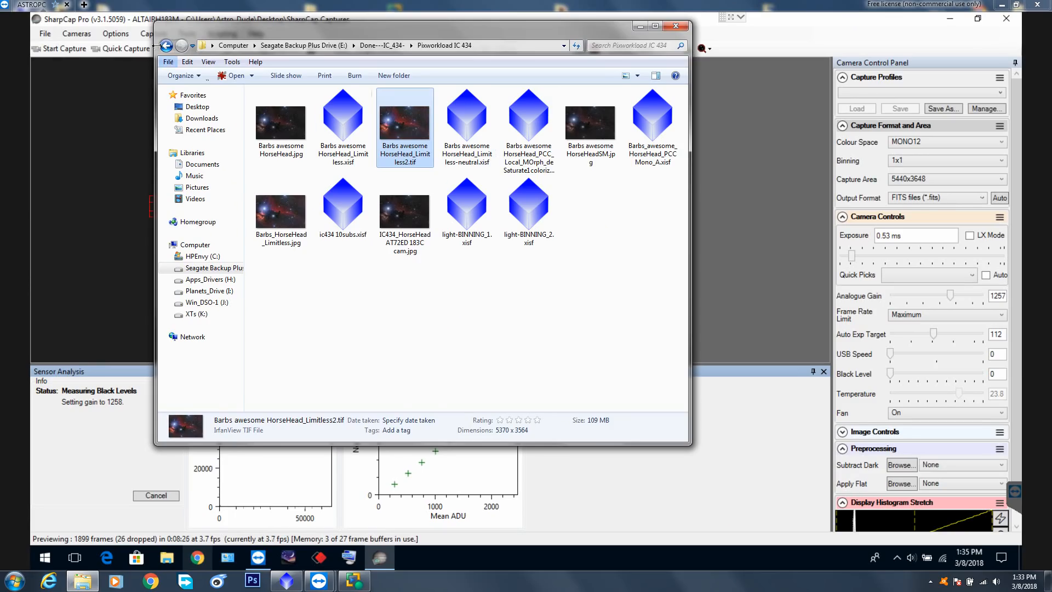
{"action": "double_click", "coordinate": [409, 123]}
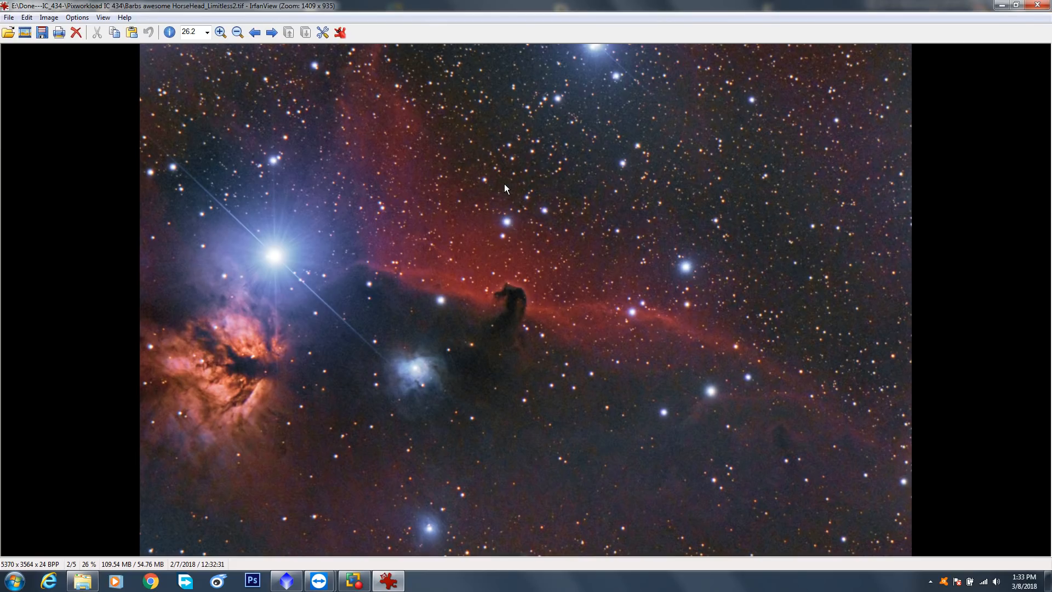
{"action": "left_click", "coordinate": [1037, 5]}
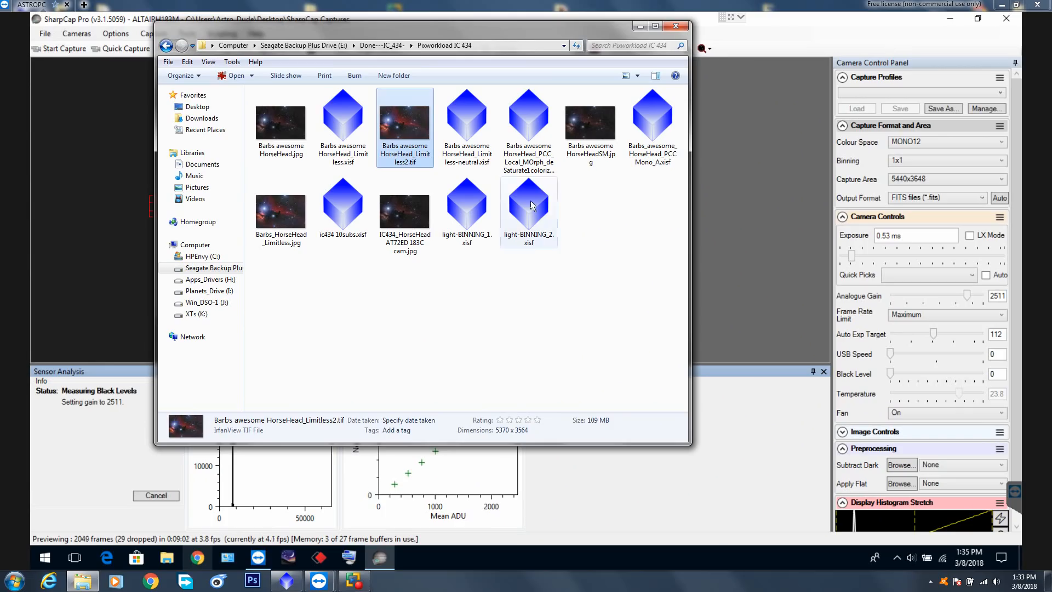
Open final- M1 Crab3_SM_HD.jpg from the pix workload folder inside Done---C8-F3-M1 on the Seagate Backup Plus Drive
{"action": "left_click", "coordinate": [166, 47]}
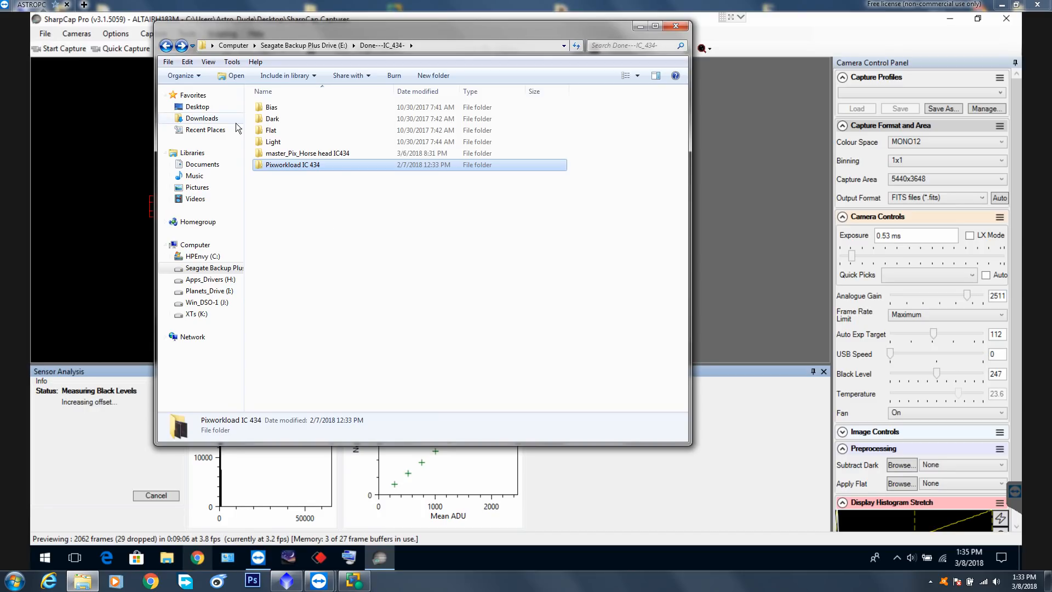
{"action": "left_click", "coordinate": [212, 268]}
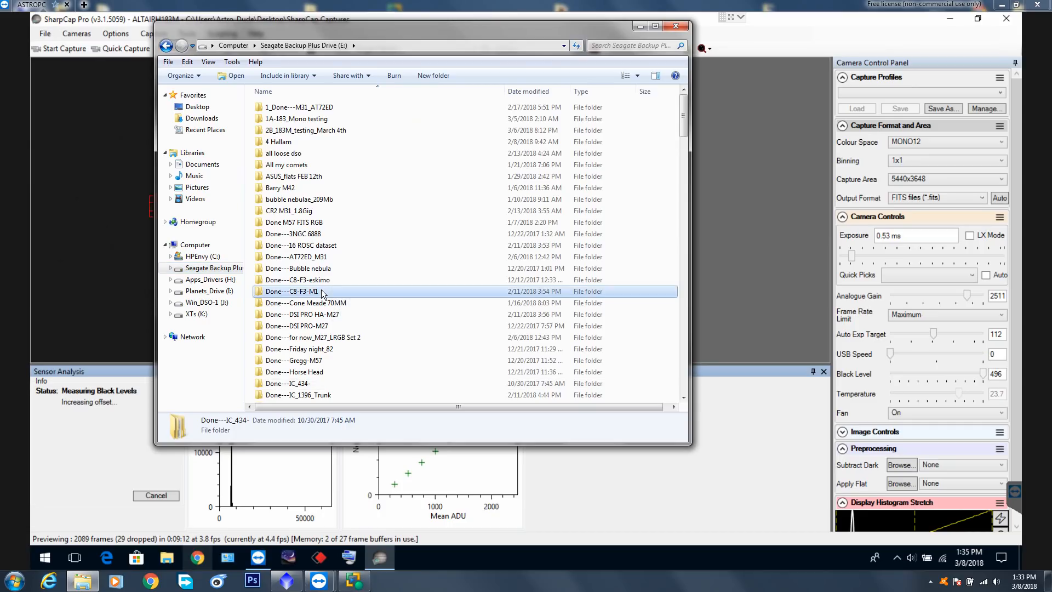
{"action": "double_click", "coordinate": [323, 291]}
{"action": "double_click", "coordinate": [285, 201]}
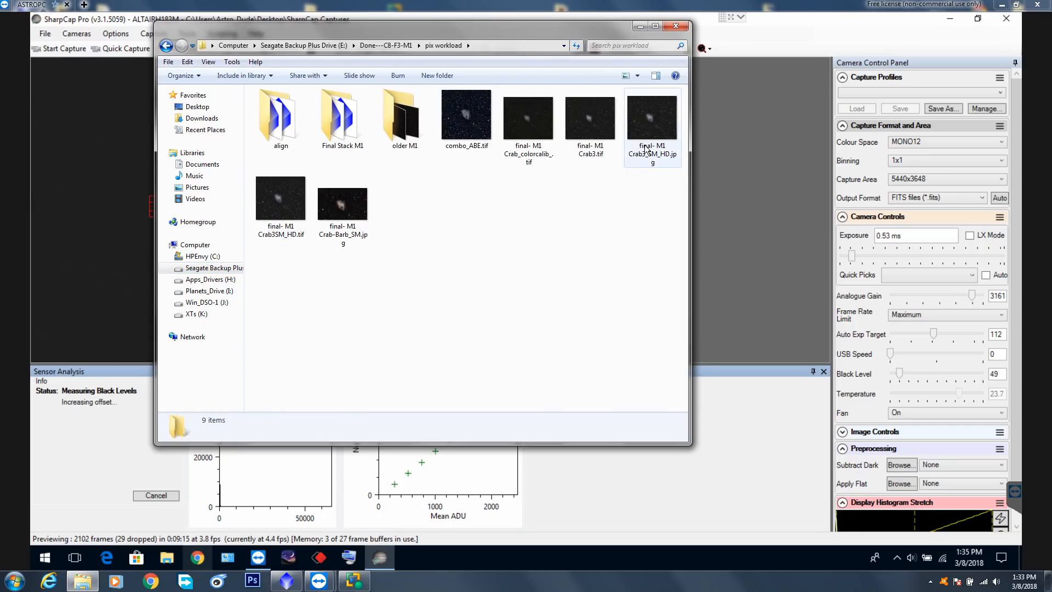
{"action": "double_click", "coordinate": [647, 121]}
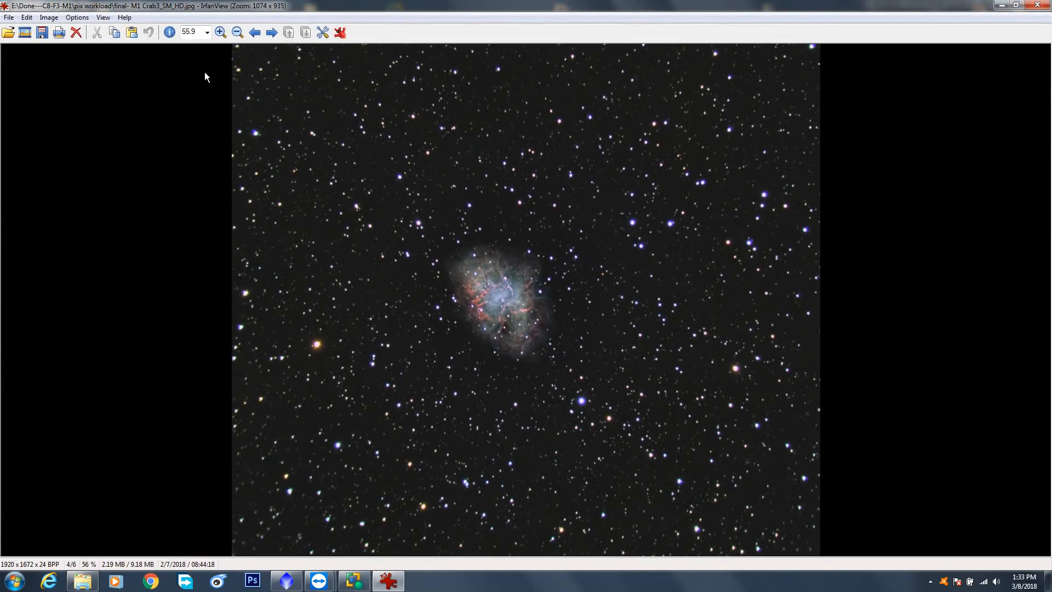
Examine the Crab Nebula enlarged to about 109%, return to the whole image and close the viewer
{"action": "key", "text": "plus"}
{"action": "key", "text": "plus"}
{"action": "key", "text": "plus"}
{"action": "key", "text": "plus"}
{"action": "key", "text": "plus"}
{"action": "key", "text": "plus"}
{"action": "key", "text": "plus"}
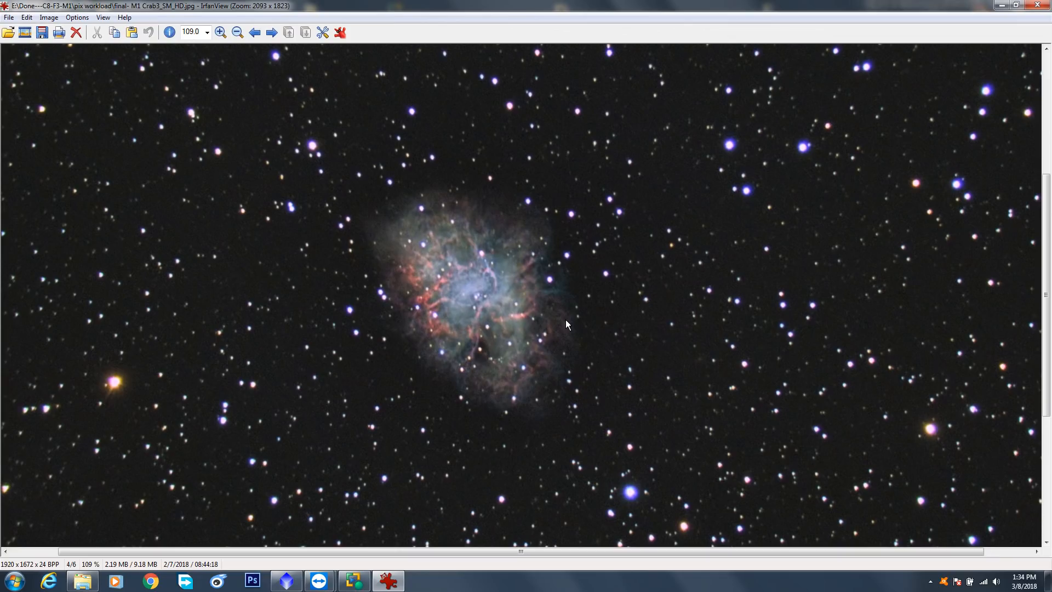
{"action": "key", "text": "minus"}
{"action": "key", "text": "minus"}
{"action": "key", "text": "minus"}
{"action": "key", "text": "minus"}
{"action": "key", "text": "minus"}
{"action": "key", "text": "minus"}
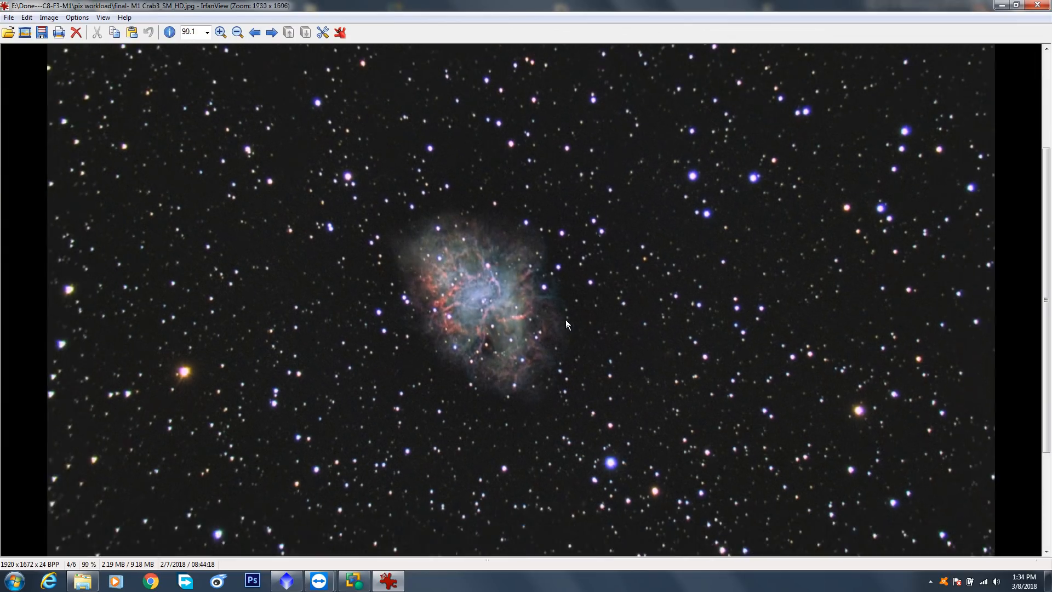
{"action": "key", "text": "minus"}
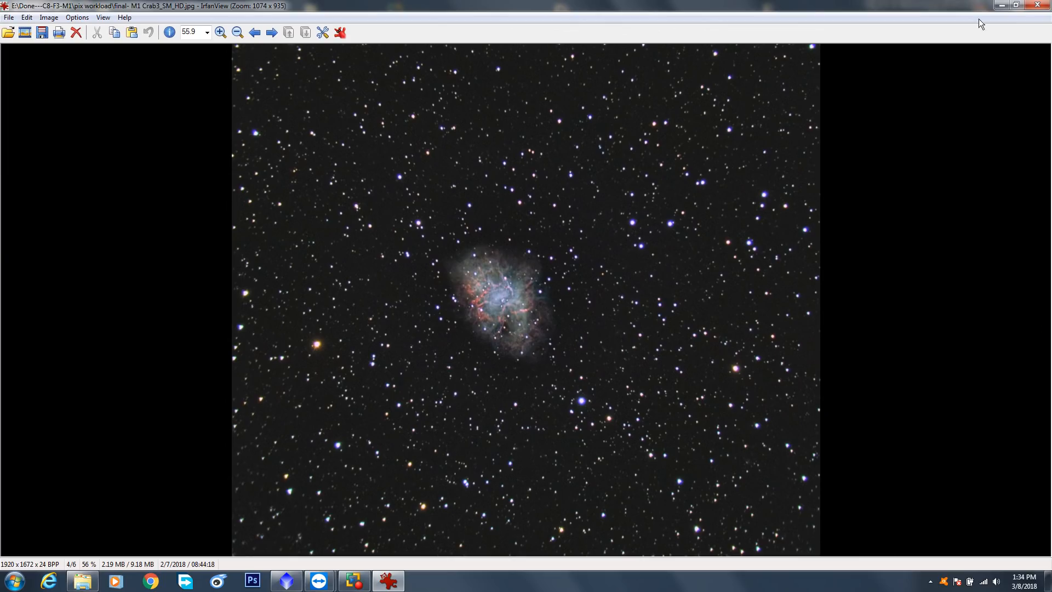
{"action": "left_click", "coordinate": [1038, 5]}
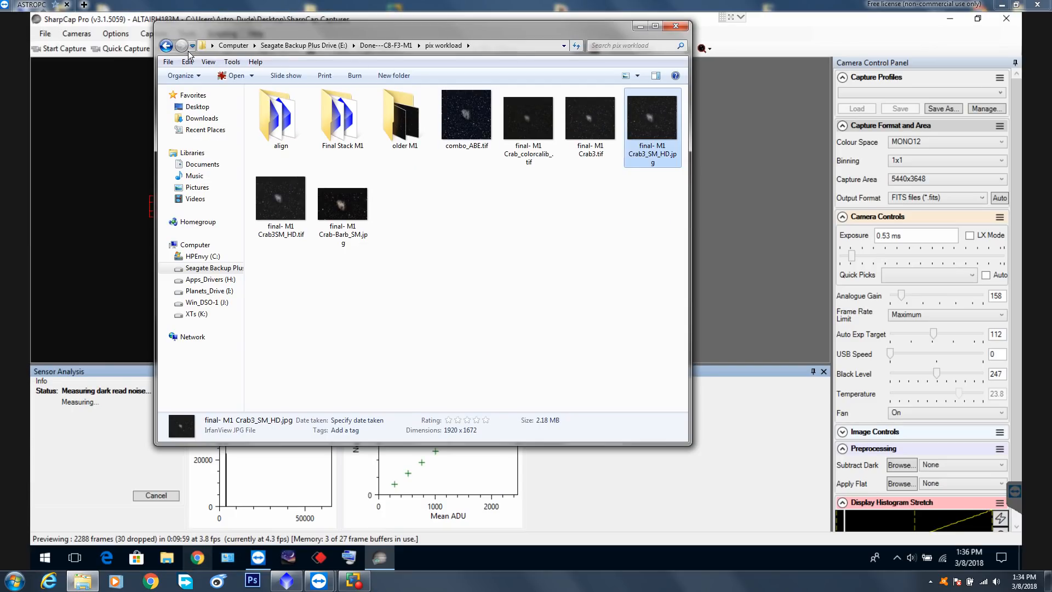
Open M33-800 x 30 sec C8 F3.5frames.png from the M33-pix workloads folder inside Done---M33--C8_F6 on the Seagate Backup Plus Drive
{"action": "left_click", "coordinate": [167, 46]}
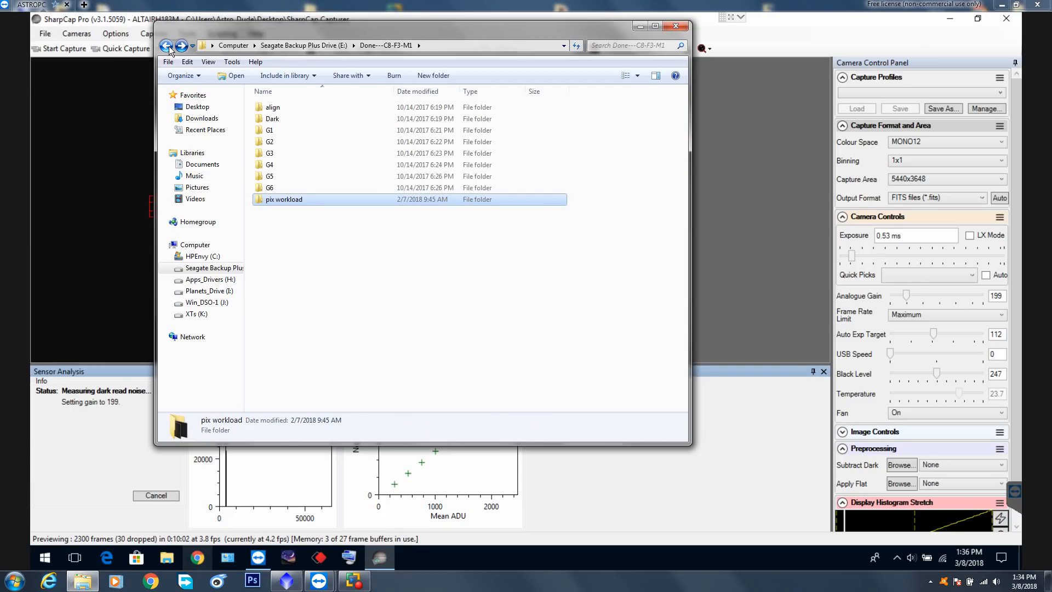
{"action": "left_click", "coordinate": [166, 46]}
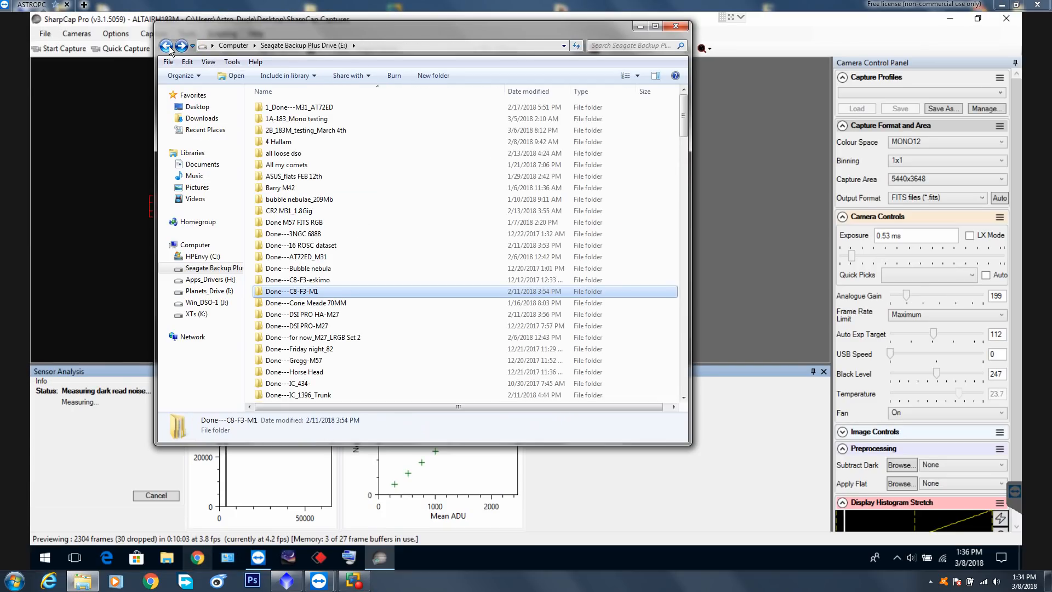
{"action": "left_click", "coordinate": [387, 233]}
{"action": "scroll", "coordinate": [387, 232], "scroll_direction": "down", "scroll_amount": 3}
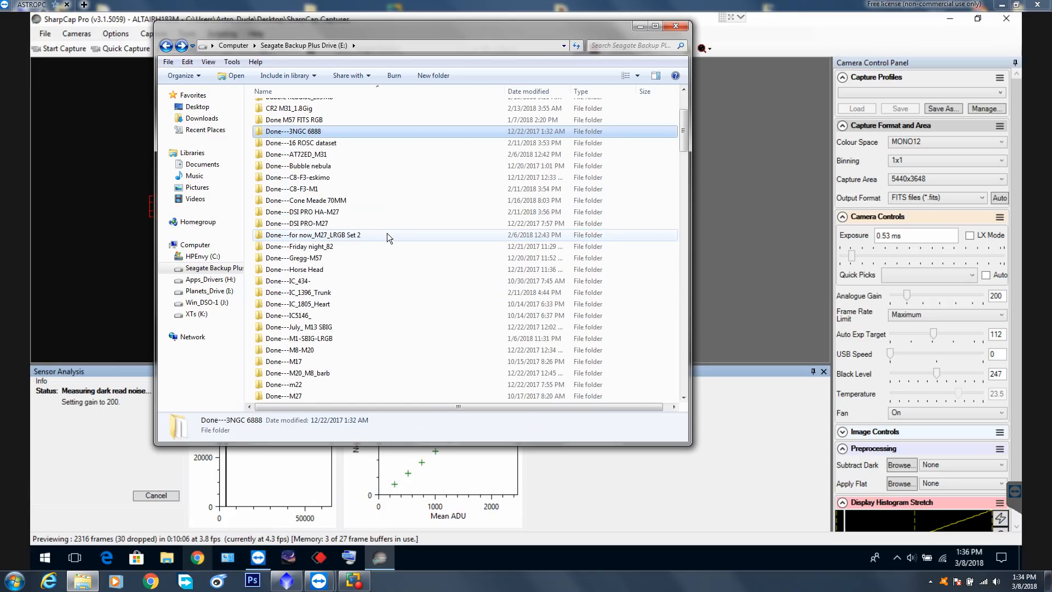
{"action": "scroll", "coordinate": [386, 232], "scroll_direction": "down", "scroll_amount": 1}
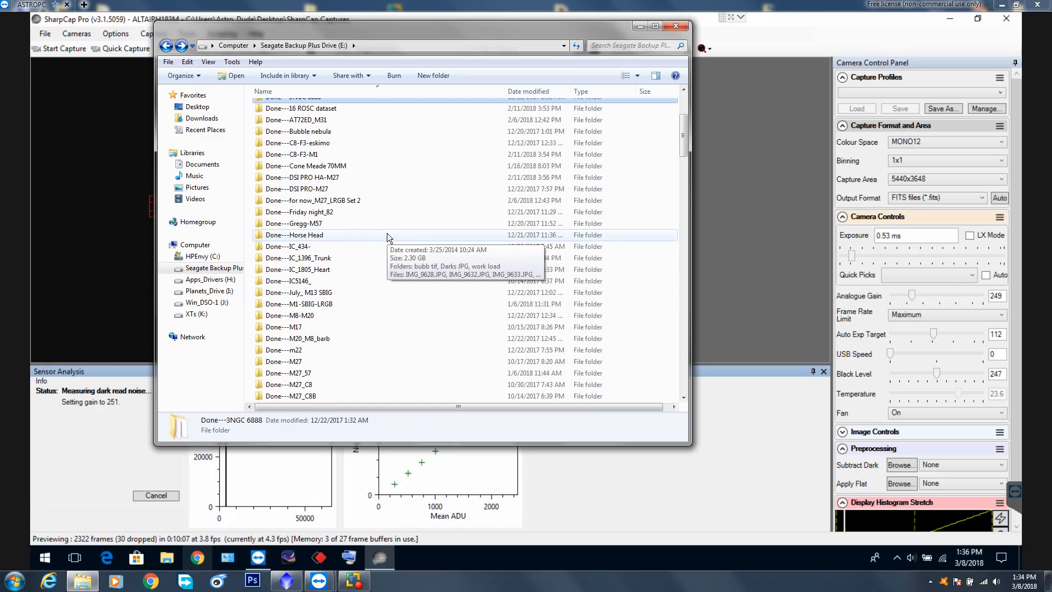
{"action": "scroll", "coordinate": [387, 234], "scroll_direction": "down", "scroll_amount": 1}
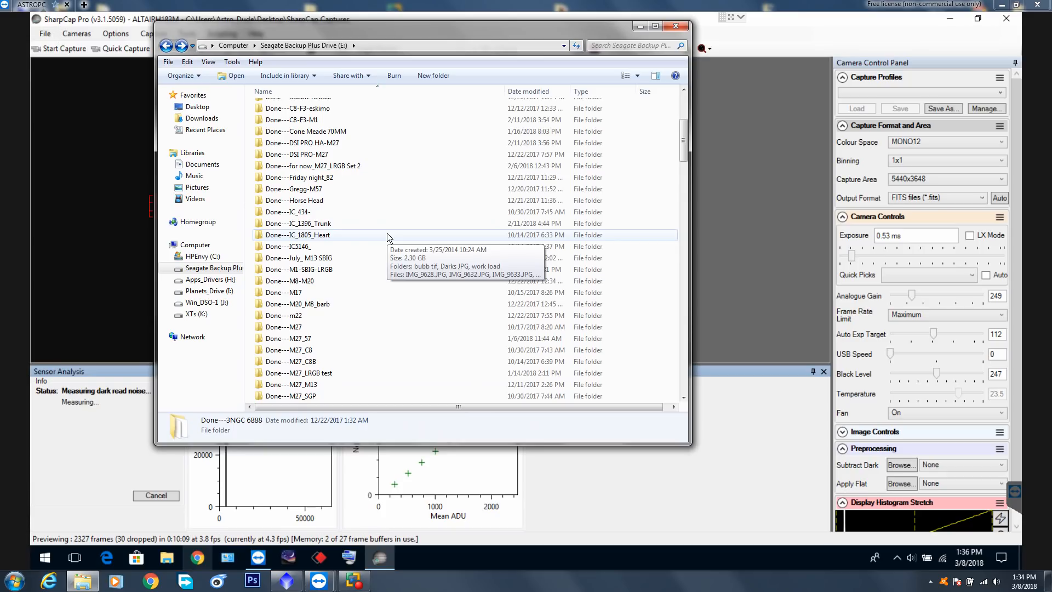
{"action": "scroll", "coordinate": [386, 233], "scroll_direction": "down", "scroll_amount": 6}
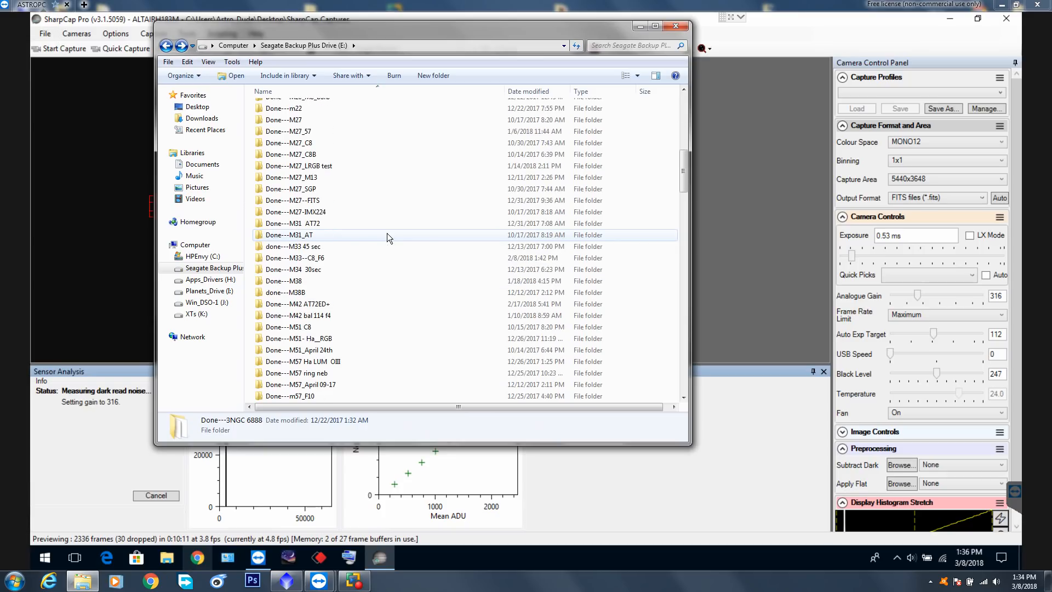
{"action": "double_click", "coordinate": [328, 258]}
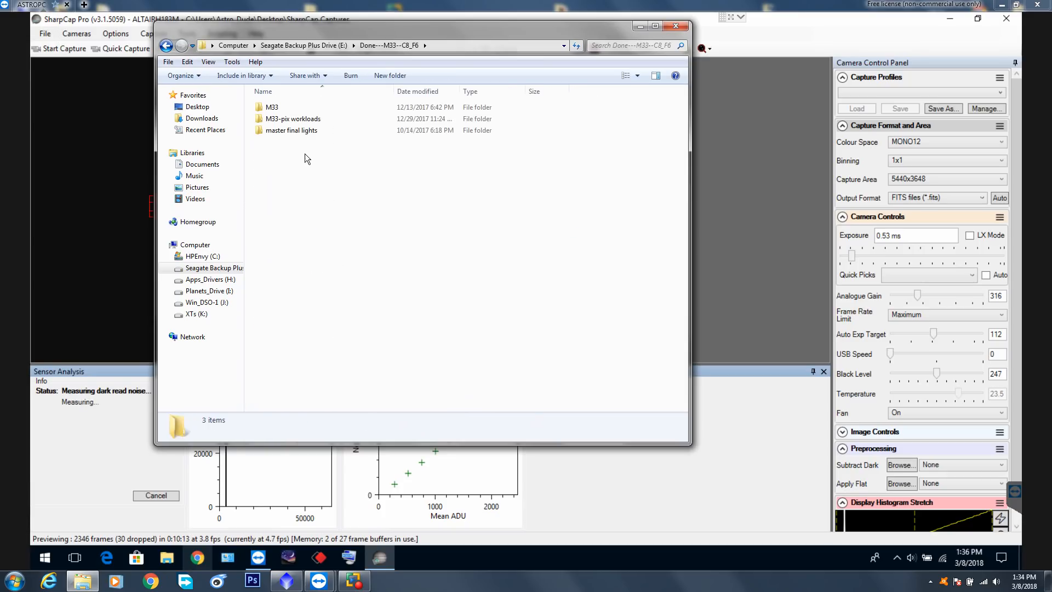
{"action": "double_click", "coordinate": [301, 119]}
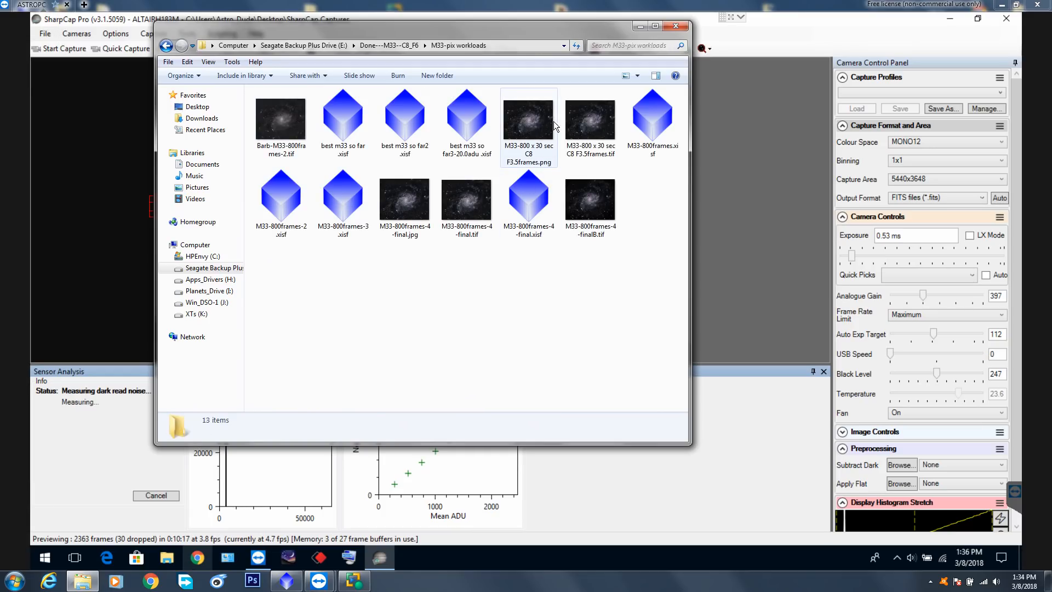
{"action": "right_click", "coordinate": [525, 120]}
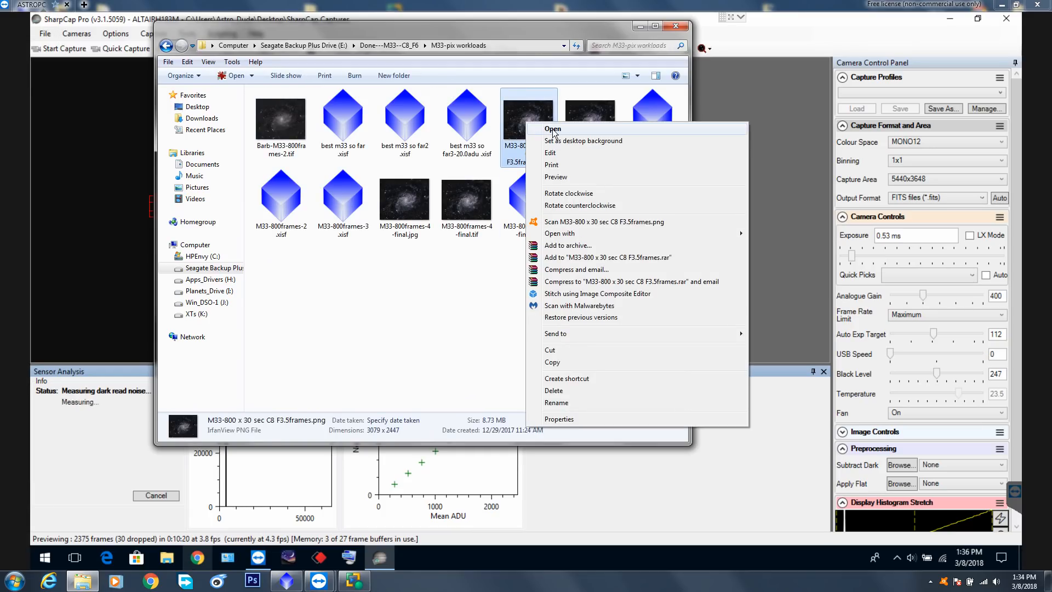
{"action": "left_click", "coordinate": [553, 129]}
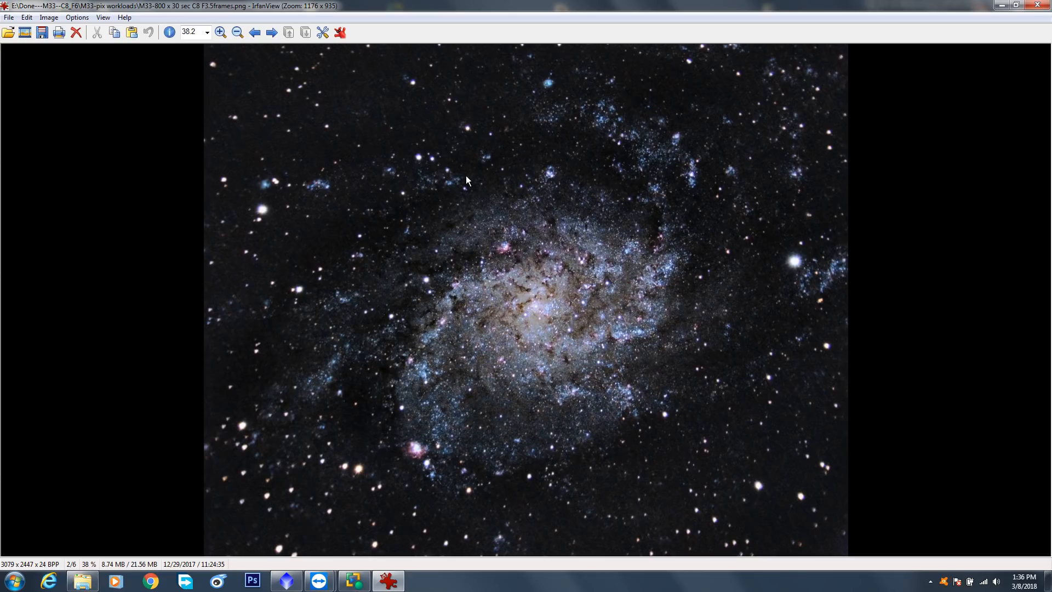
Examine the M33 galaxy enlarged to about 99%, reduce it to 26%, and close the viewer and the folder window
{"action": "scroll", "coordinate": [466, 175], "scroll_direction": "up", "scroll_amount": 10}
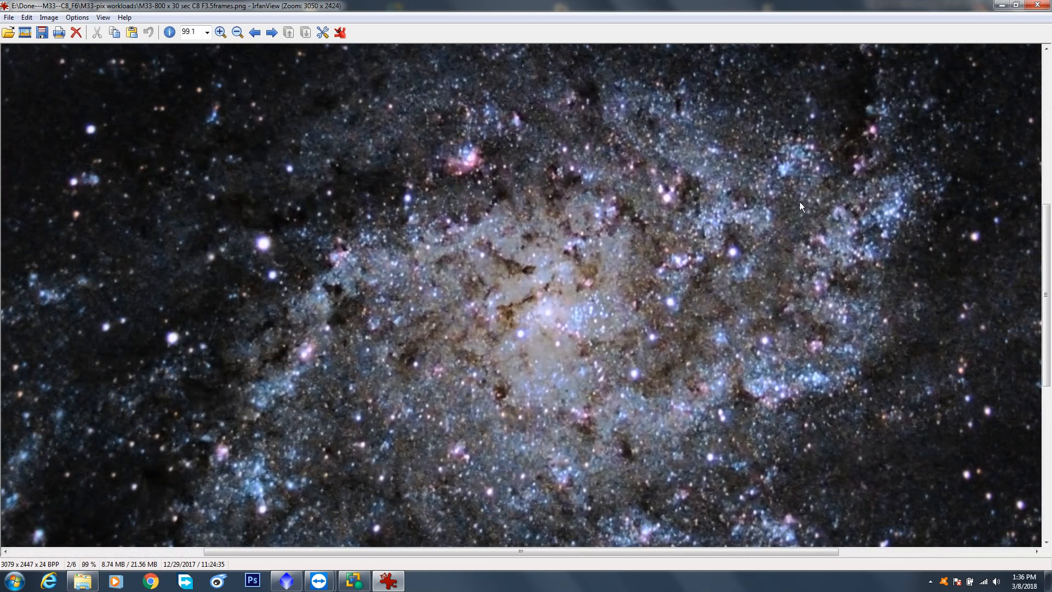
{"action": "mouse_move", "coordinate": [1048, 233]}
{"action": "left_mouse_down"}
{"action": "mouse_move", "coordinate": [1049, 345]}
{"action": "mouse_move", "coordinate": [1048, 202]}
{"action": "mouse_move", "coordinate": [1049, 229]}
{"action": "left_mouse_up"}
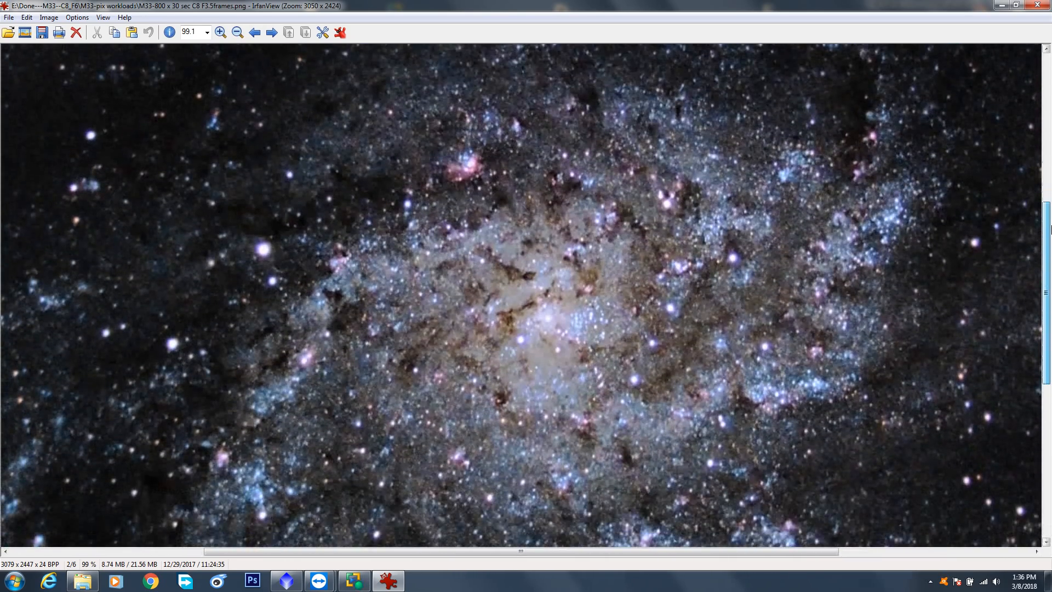
{"action": "scroll", "coordinate": [1051, 229], "scroll_direction": "down", "scroll_amount": 8}
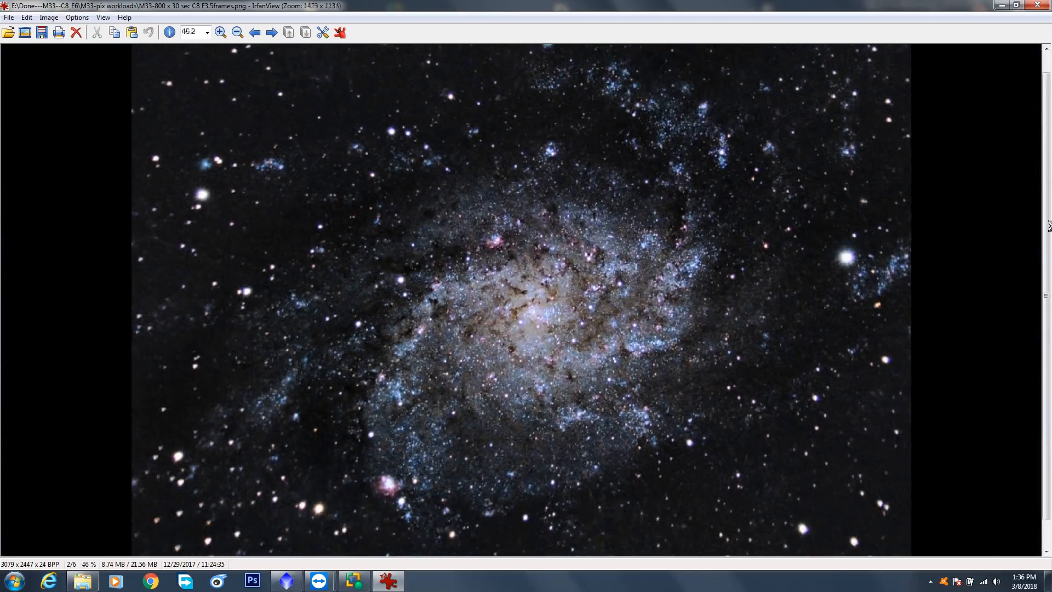
{"action": "scroll", "coordinate": [1051, 230], "scroll_direction": "down", "scroll_amount": 4}
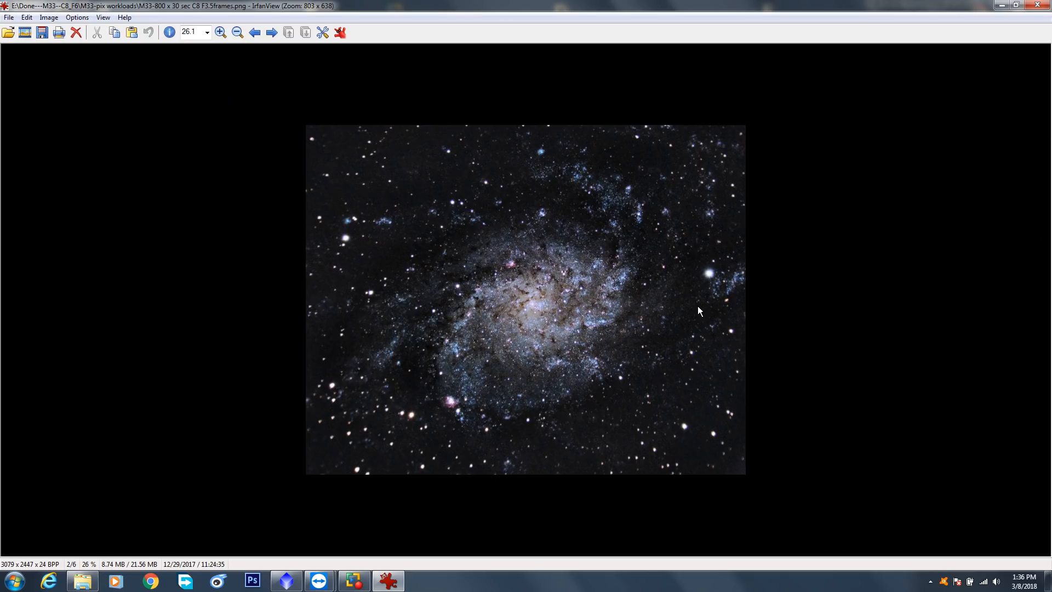
{"action": "left_click", "coordinate": [1038, 5]}
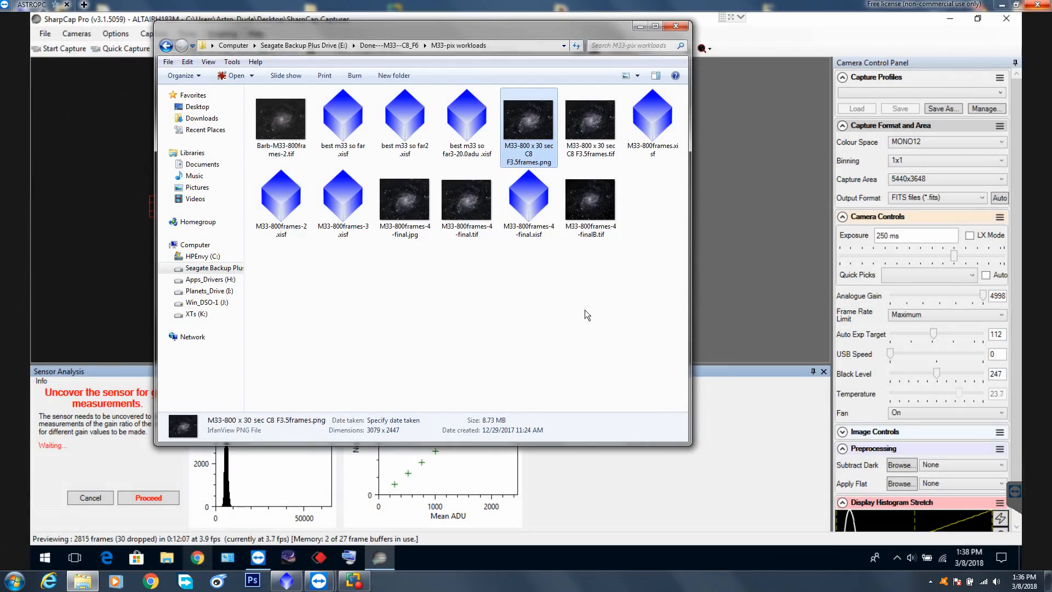
{"action": "left_click", "coordinate": [675, 26]}
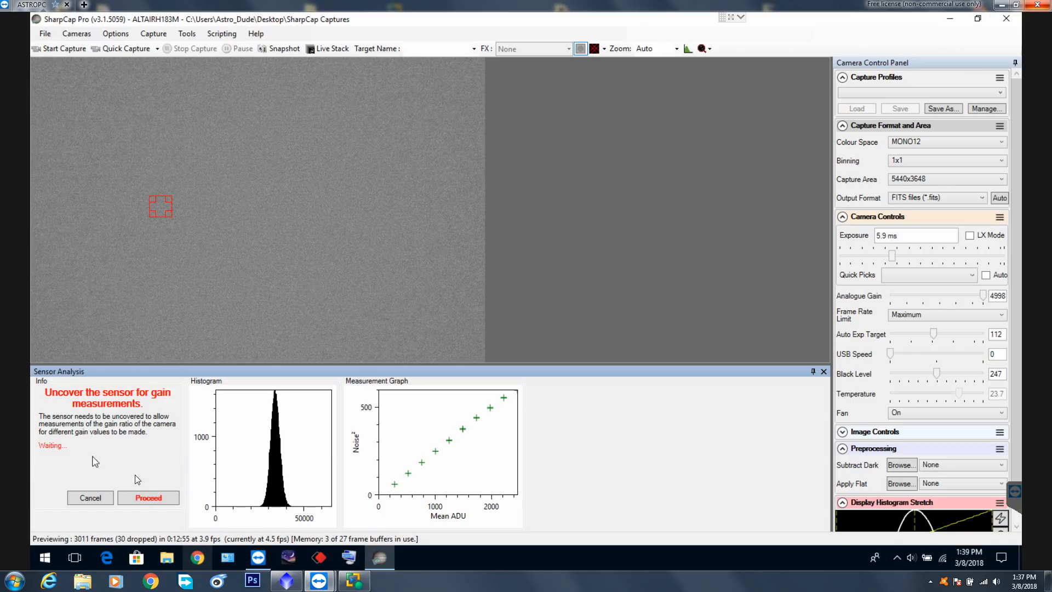
Proceed with the sensor gain measurements and enlarge the Sensor Analysis area to read the results table
{"action": "left_click", "coordinate": [160, 501]}
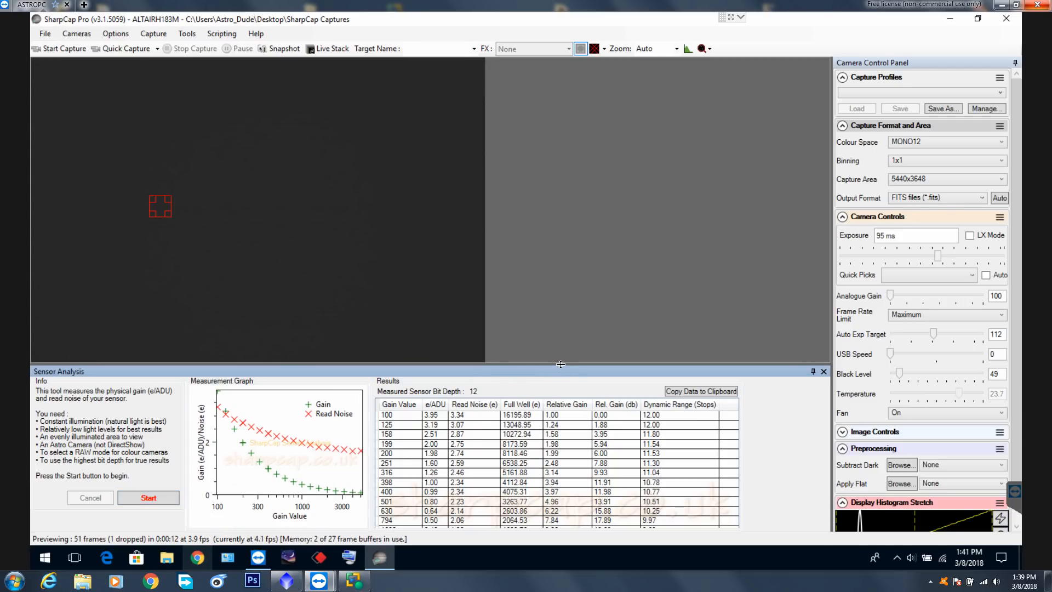
{"action": "left_click_drag", "start_coordinate": [561, 363], "coordinate": [562, 264]}
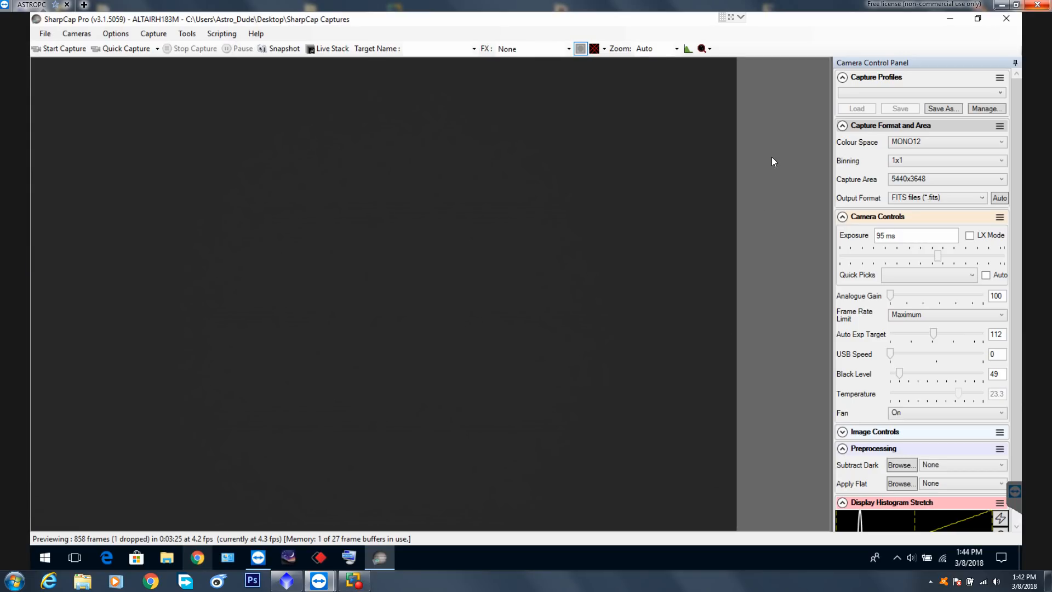
Display the histogram of the live camera preview
{"action": "left_click", "coordinate": [687, 50]}
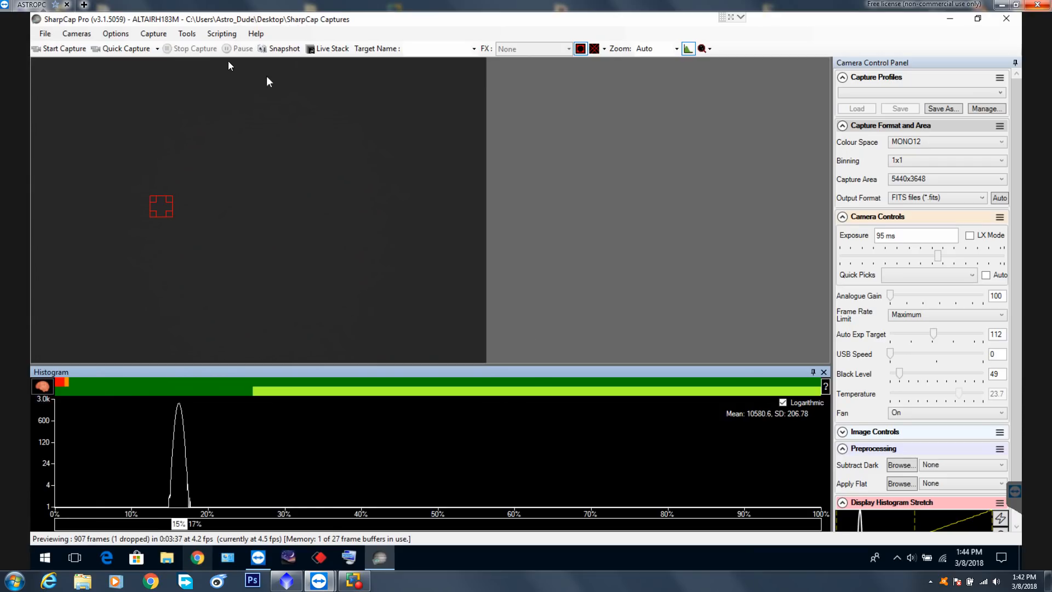
{"action": "left_click", "coordinate": [187, 34]}
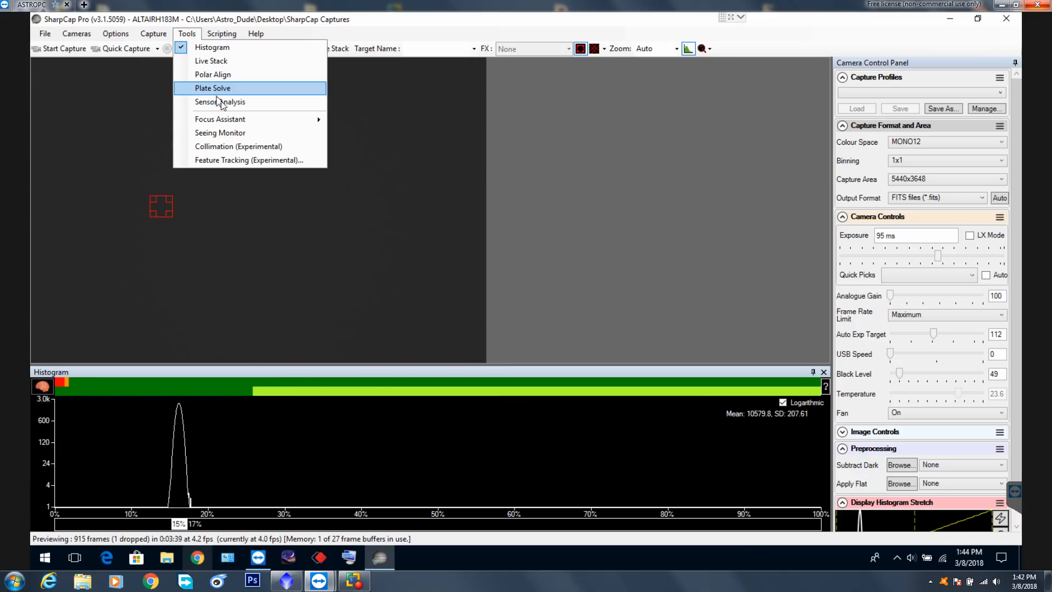
{"action": "left_click", "coordinate": [459, 26]}
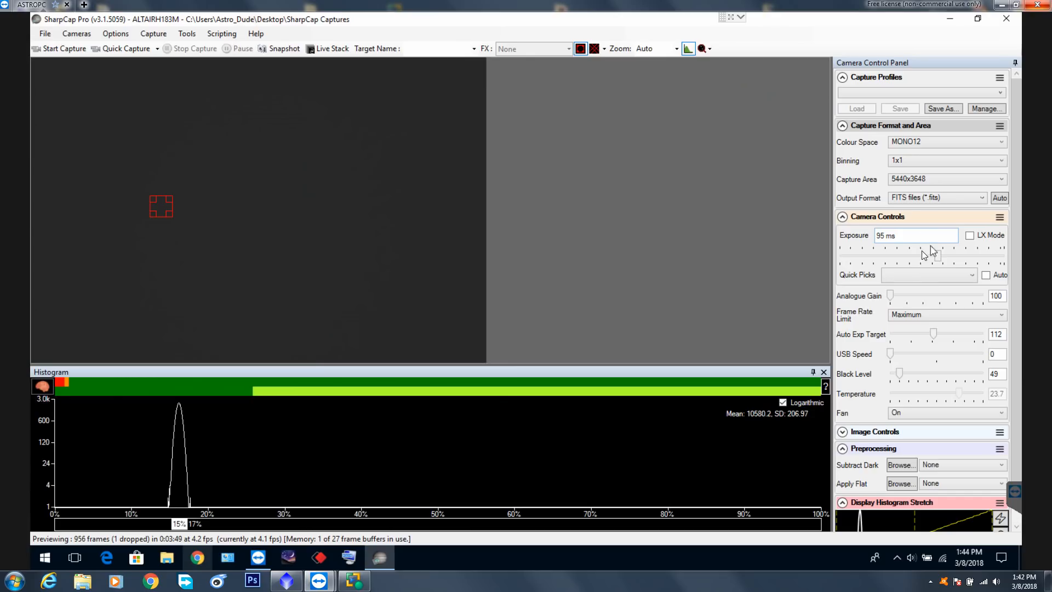
Set the camera's analogue gain to 400, the black level to 0 and the exposure to 1 s
{"action": "left_click", "coordinate": [993, 296]}
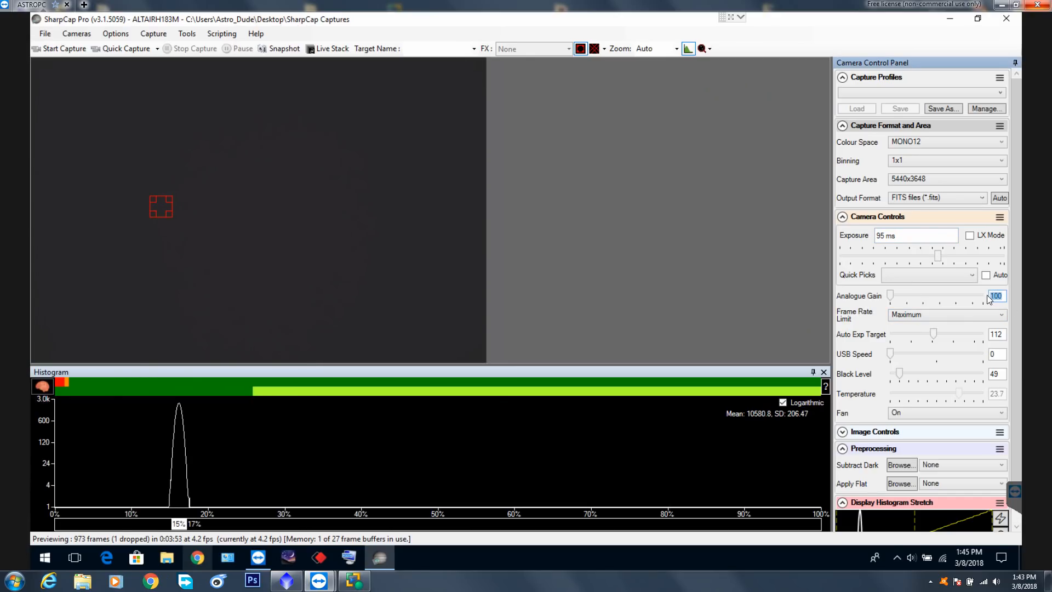
{"action": "type", "text": "400"}
{"action": "left_click", "coordinate": [997, 374]}
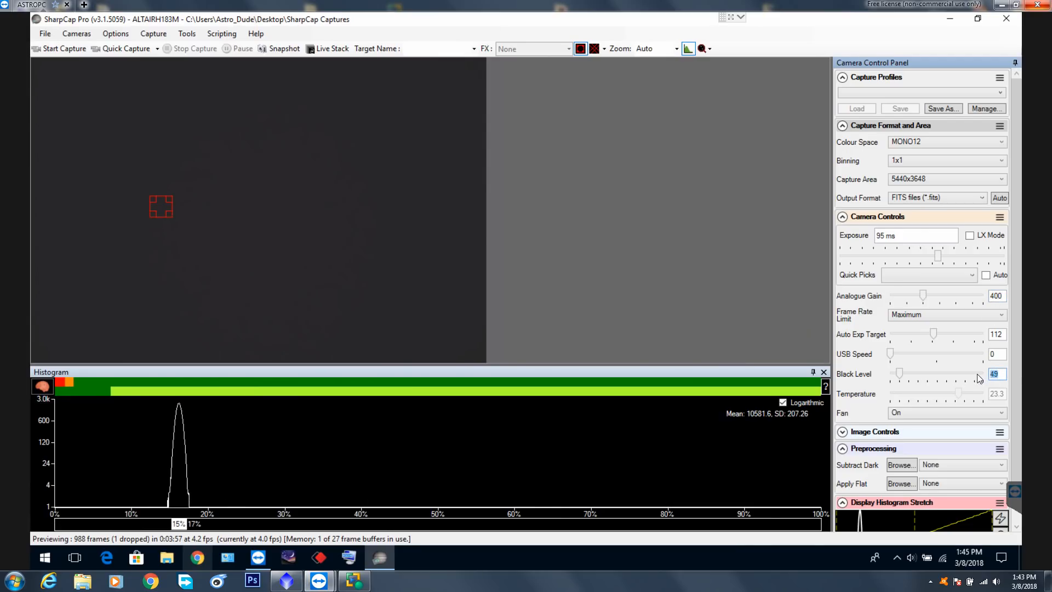
{"action": "type", "text": "0"}
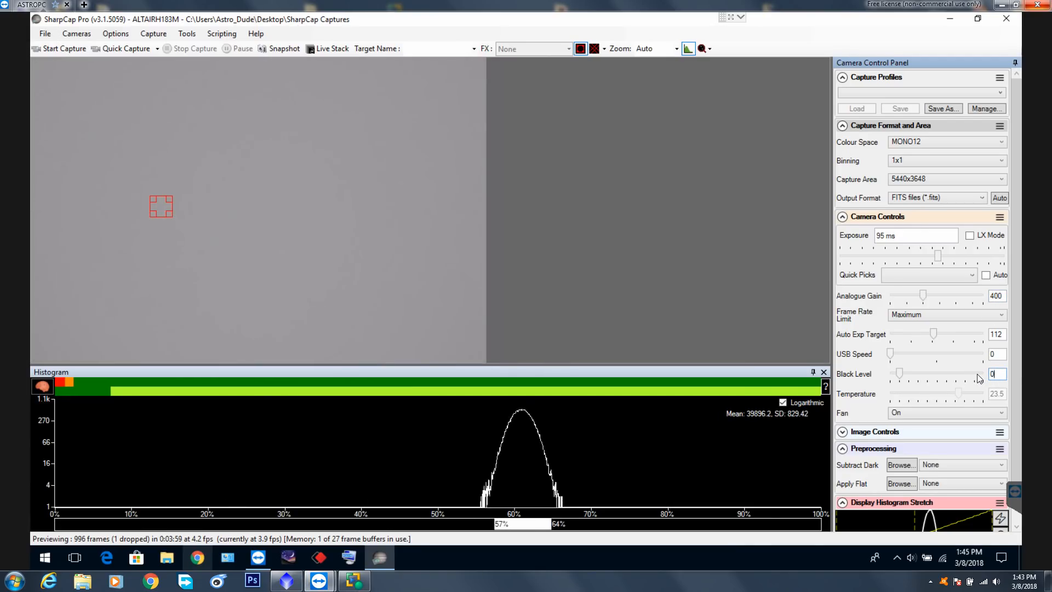
{"action": "left_click", "coordinate": [950, 273]}
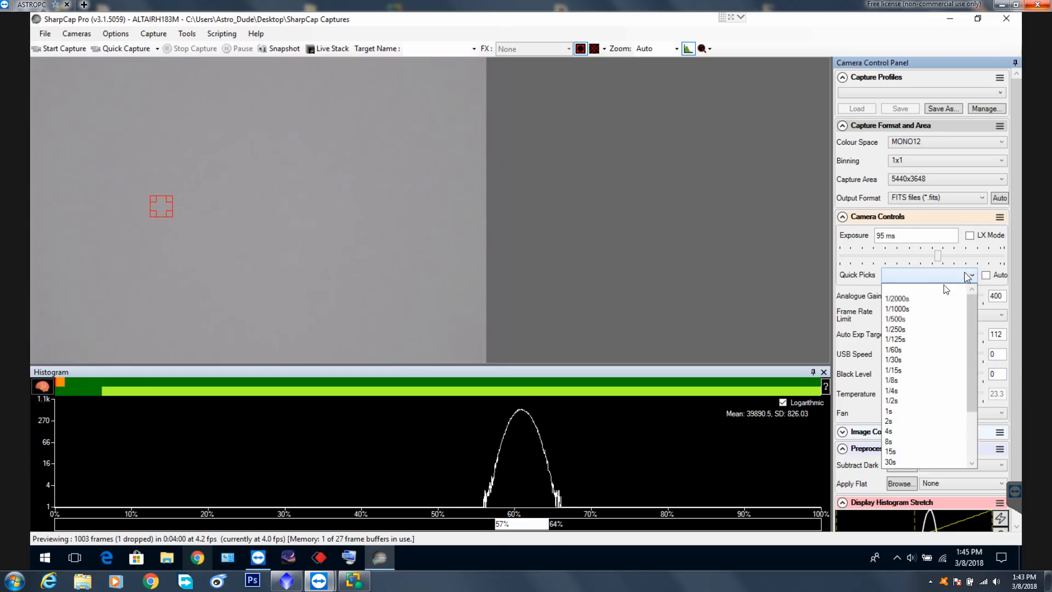
{"action": "left_click", "coordinate": [892, 411]}
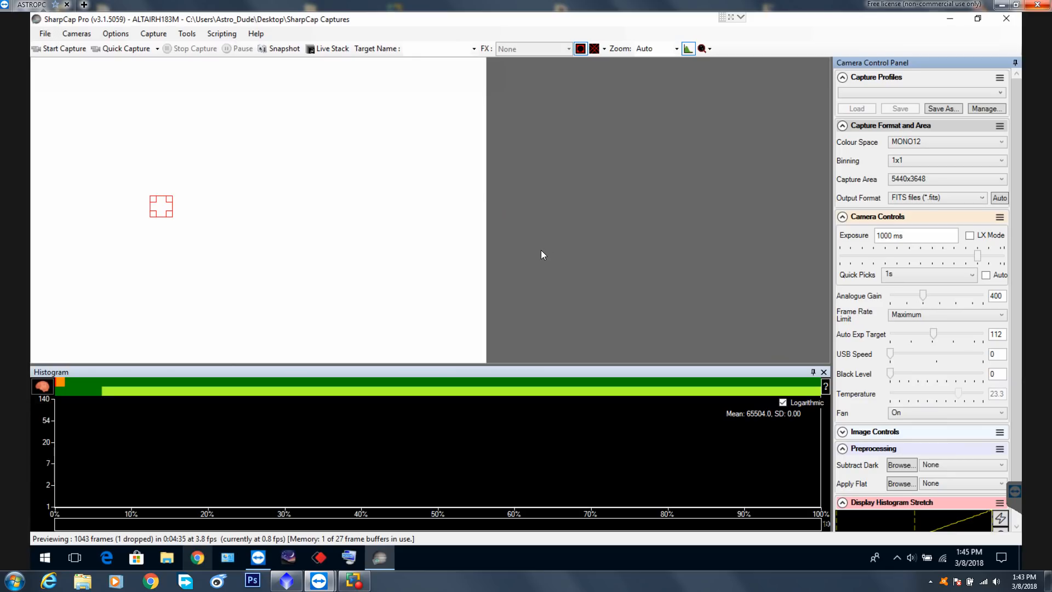
Open the Smart Histogram, place its window beside the preview and look through the preset sky brightness values
{"action": "left_click", "coordinate": [42, 387]}
{"action": "left_click_drag", "start_coordinate": [293, 104], "coordinate": [649, 74]}
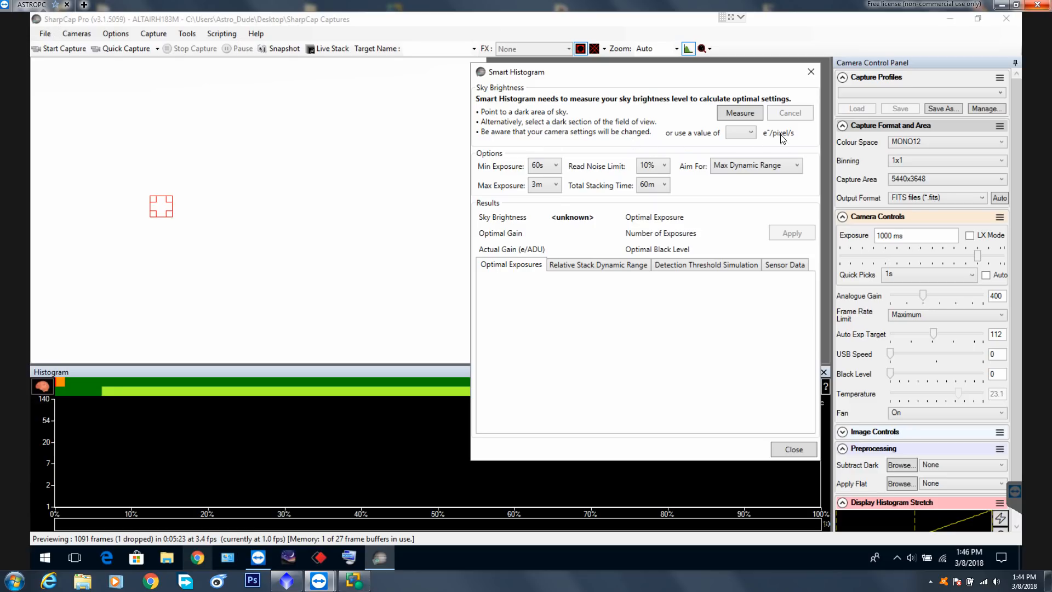
{"action": "left_click", "coordinate": [750, 133]}
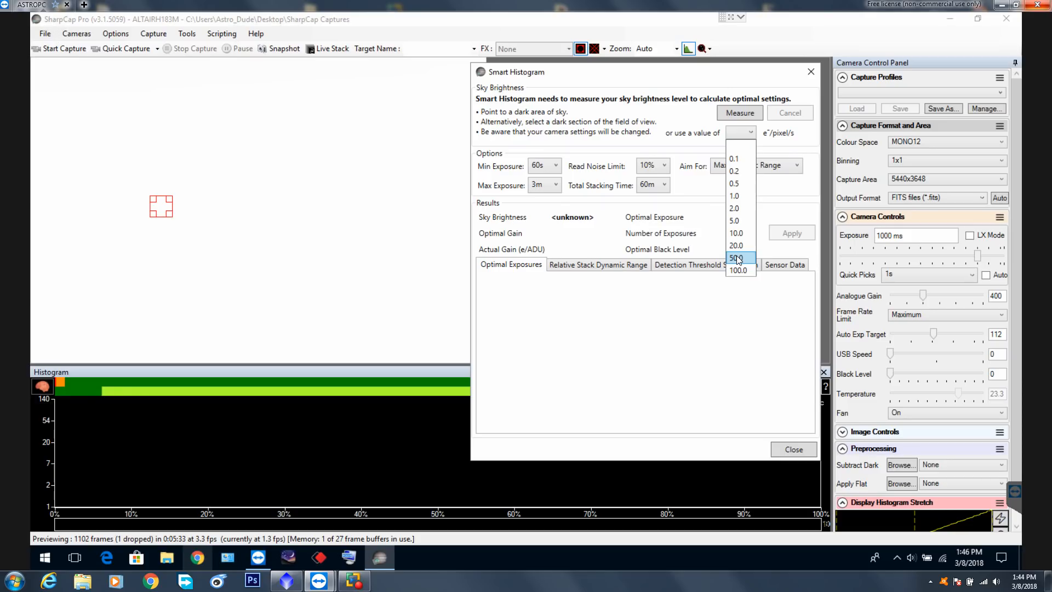
{"action": "left_click", "coordinate": [707, 186]}
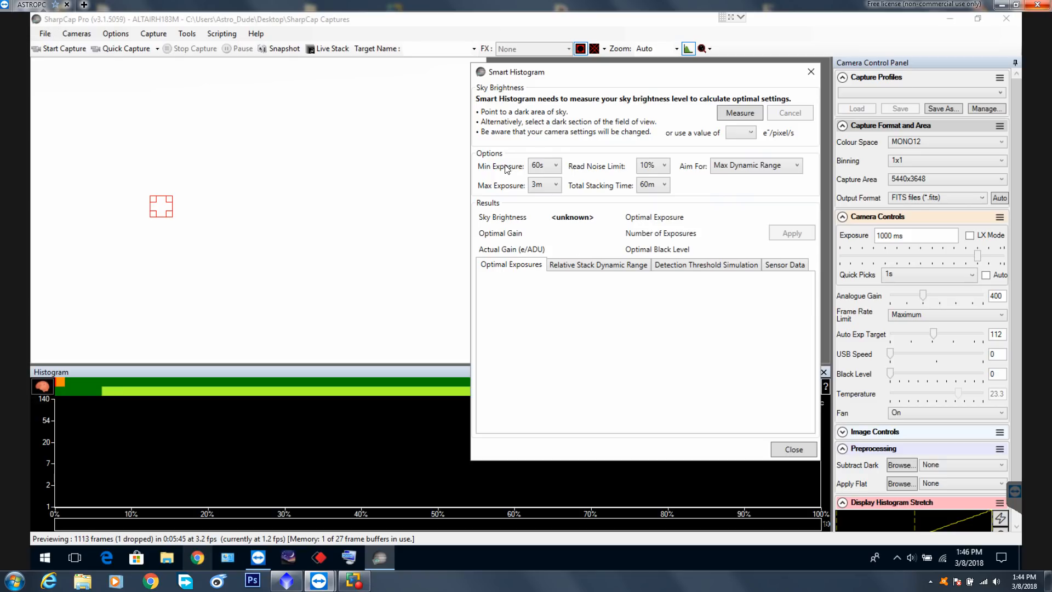
Set the Smart Histogram's minimum exposure to 10s and its maximum exposure to 2m
{"action": "left_click", "coordinate": [557, 165]}
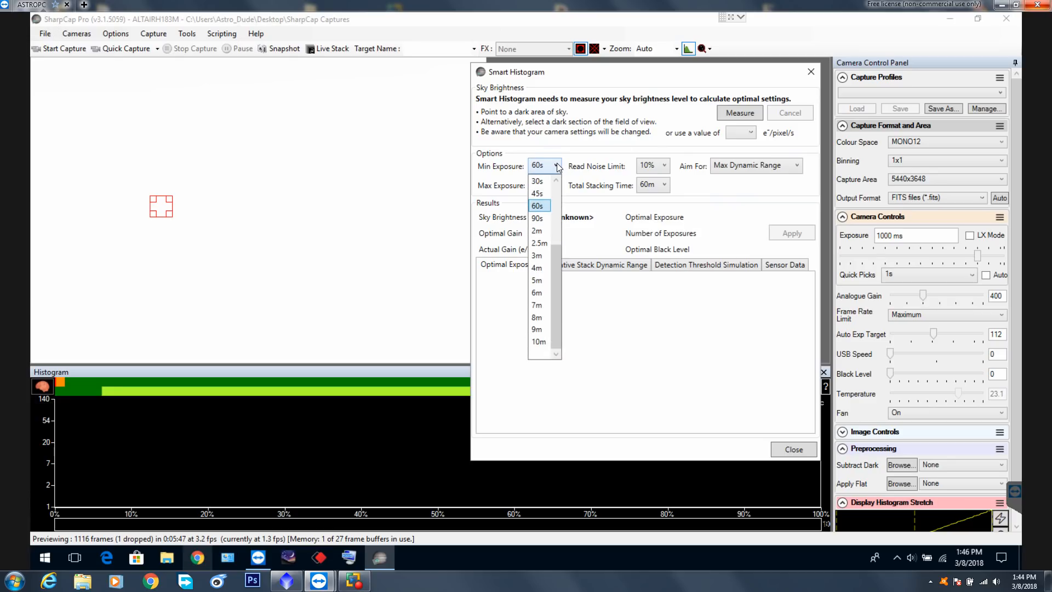
{"action": "left_click", "coordinate": [557, 180]}
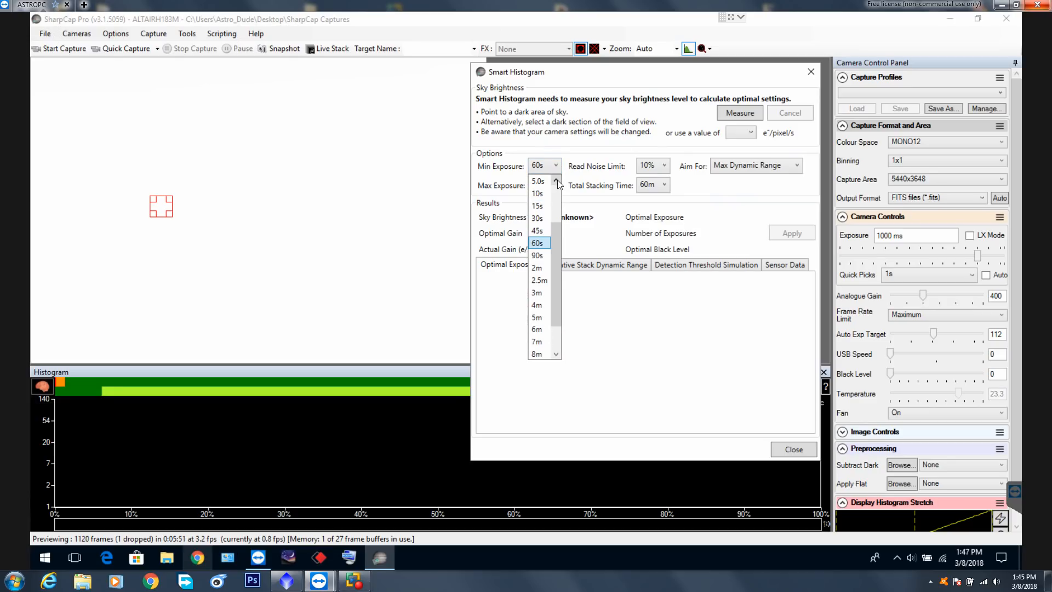
{"action": "left_click", "coordinate": [542, 193]}
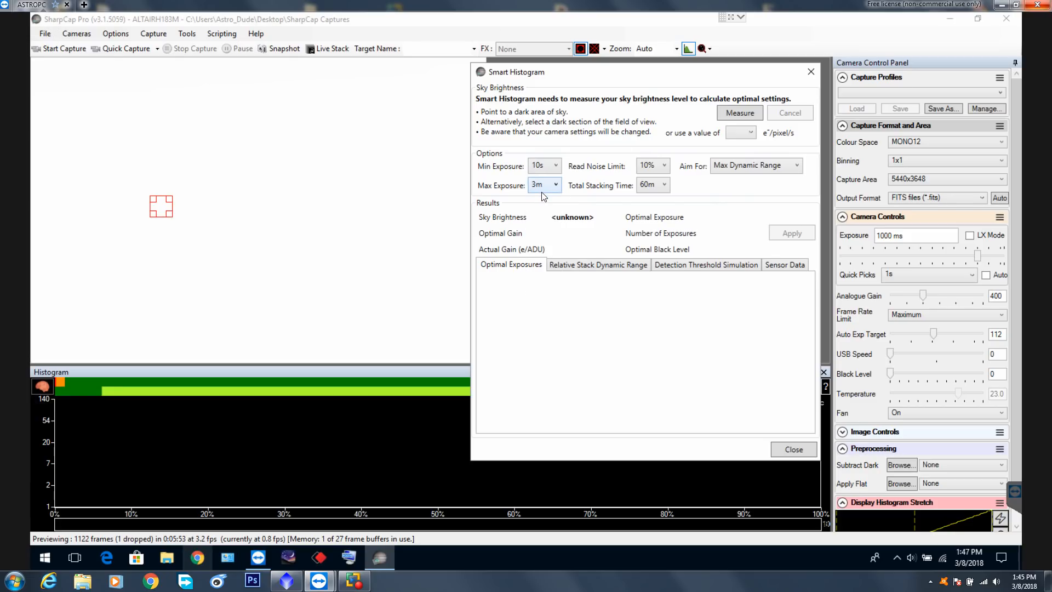
{"action": "left_click", "coordinate": [554, 185]}
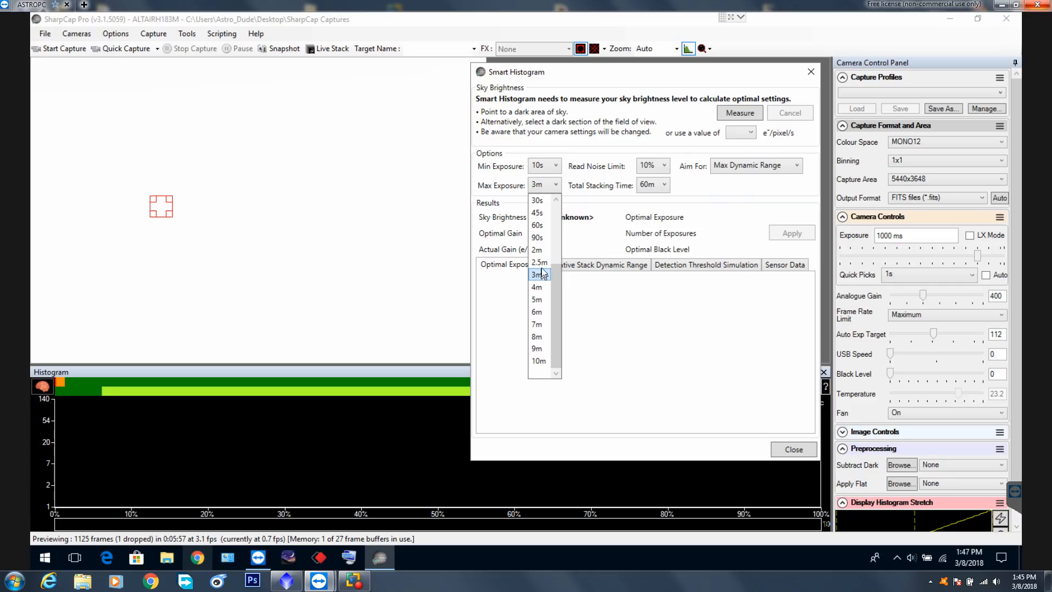
{"action": "left_click", "coordinate": [538, 251]}
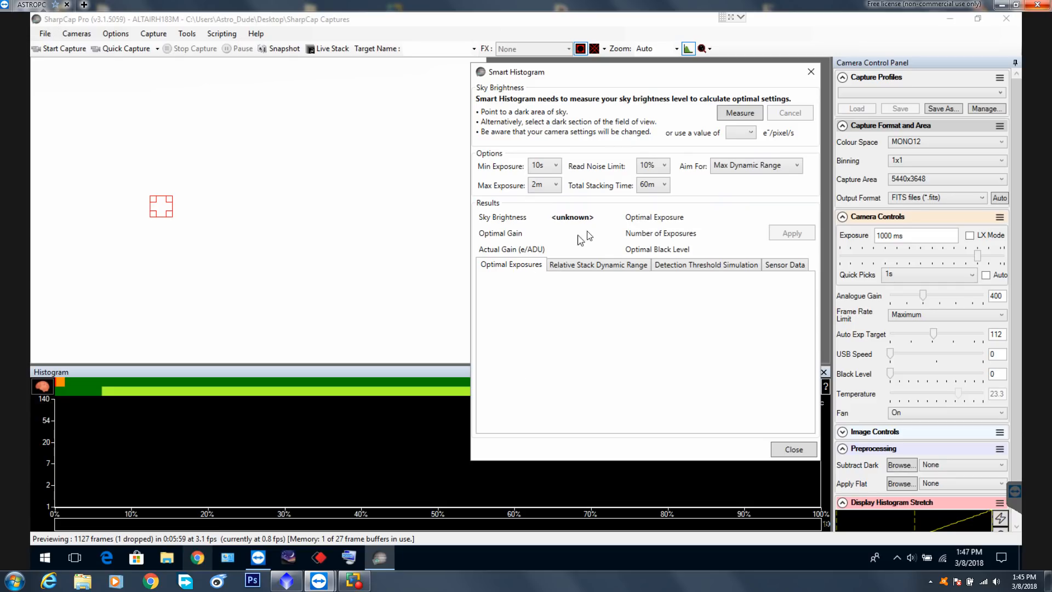
Set the total stacking time to 3h and aim for Max Dynamic Range
{"action": "left_click", "coordinate": [665, 185]}
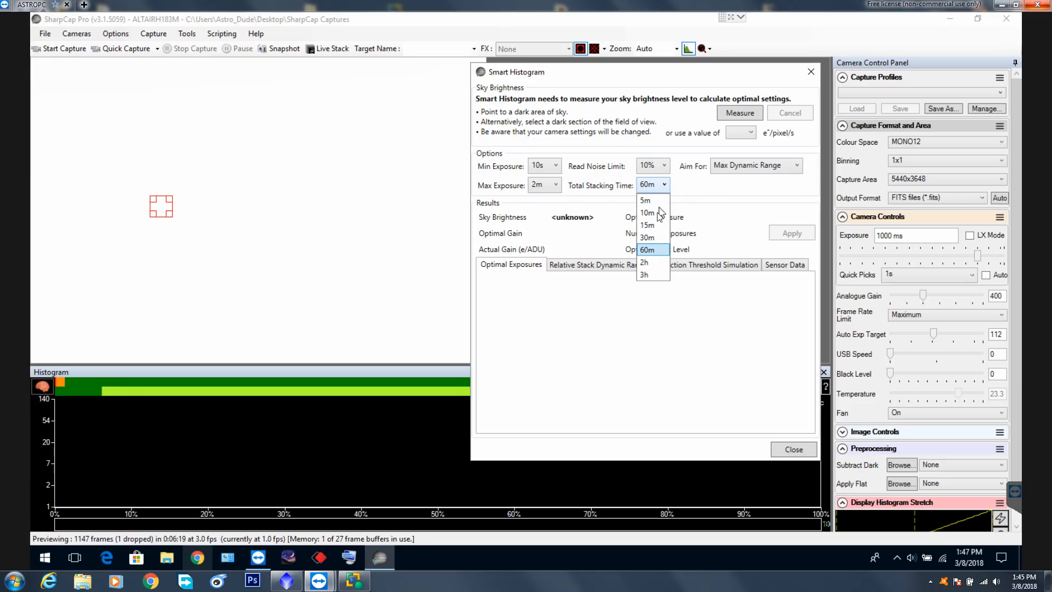
{"action": "left_click", "coordinate": [649, 274]}
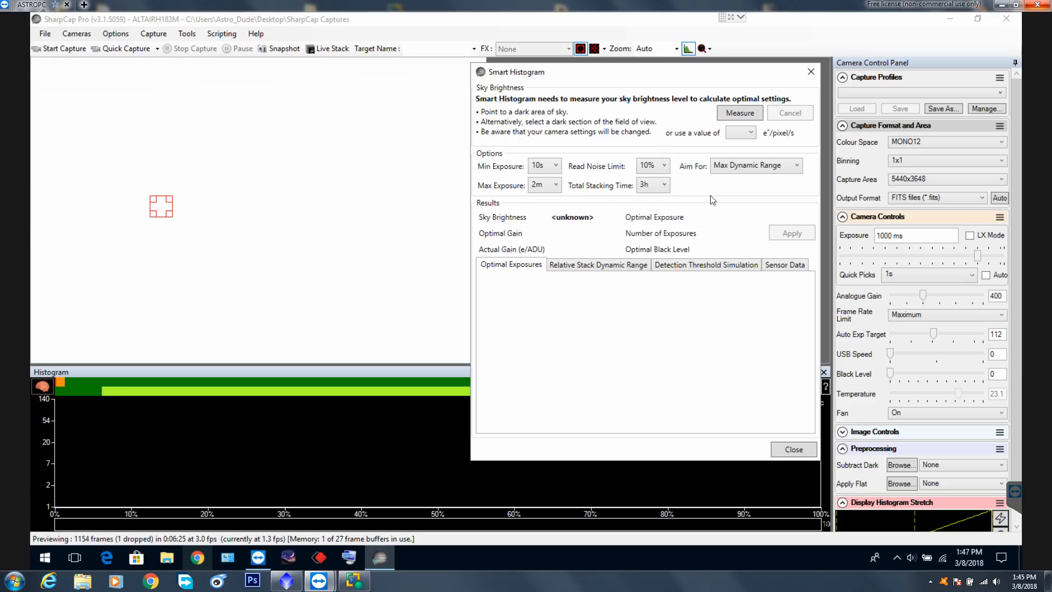
{"action": "left_click", "coordinate": [797, 166]}
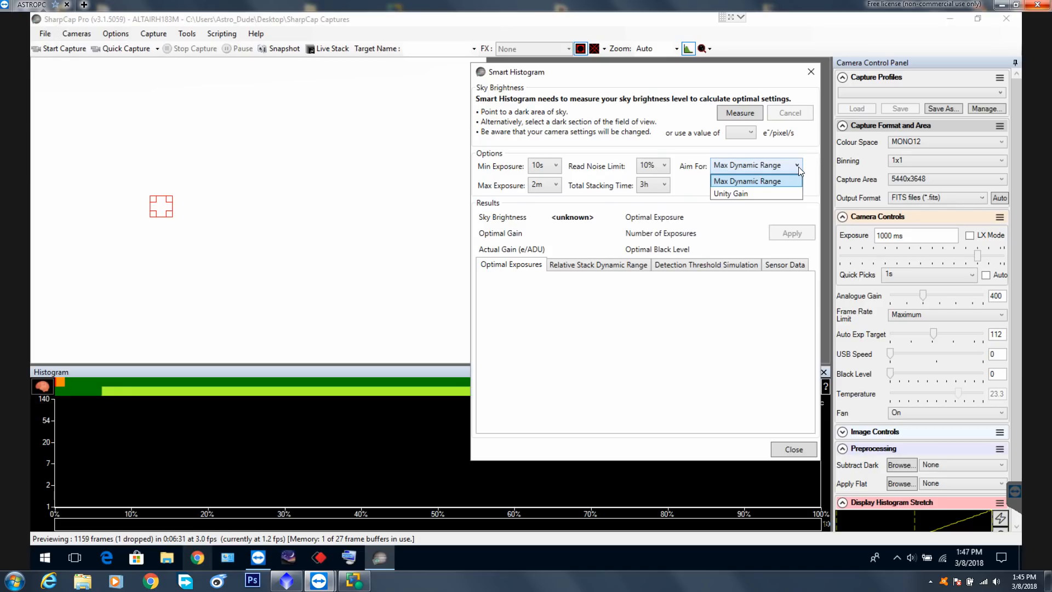
{"action": "left_click", "coordinate": [759, 183]}
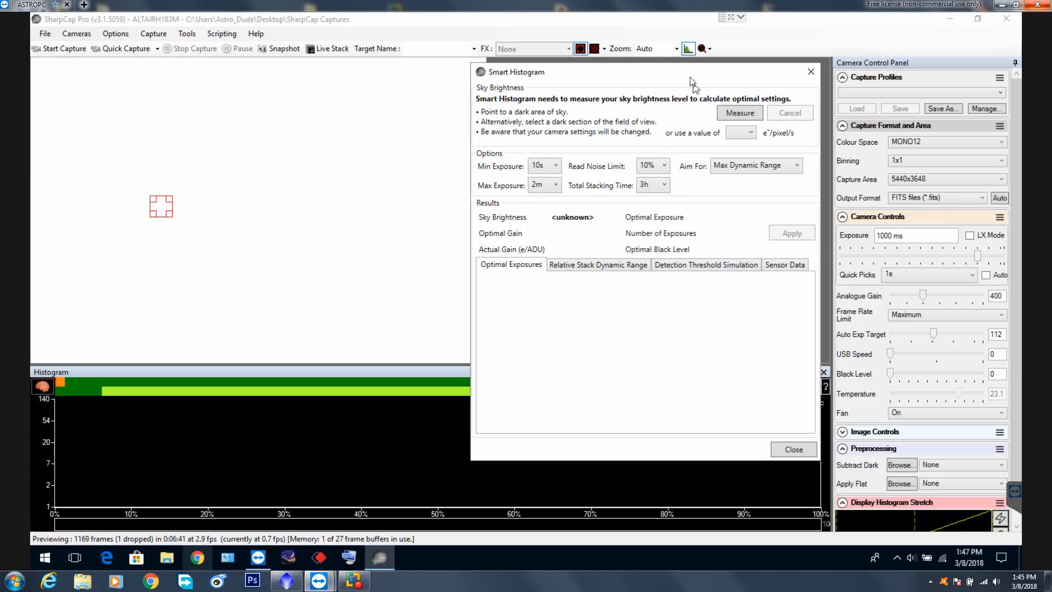
Set the camera exposure to 4 s and measure the sky brightness with the Smart Histogram
{"action": "left_click_drag", "start_coordinate": [689, 69], "coordinate": [691, 38]}
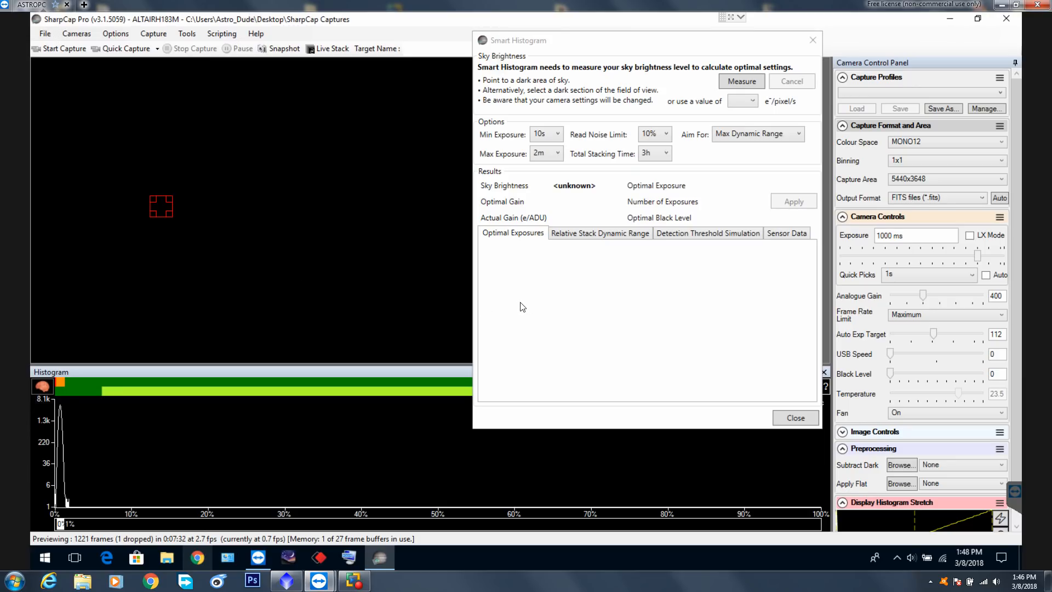
{"action": "mouse_move", "coordinate": [60, 447]}
{"action": "left_click", "coordinate": [974, 275]}
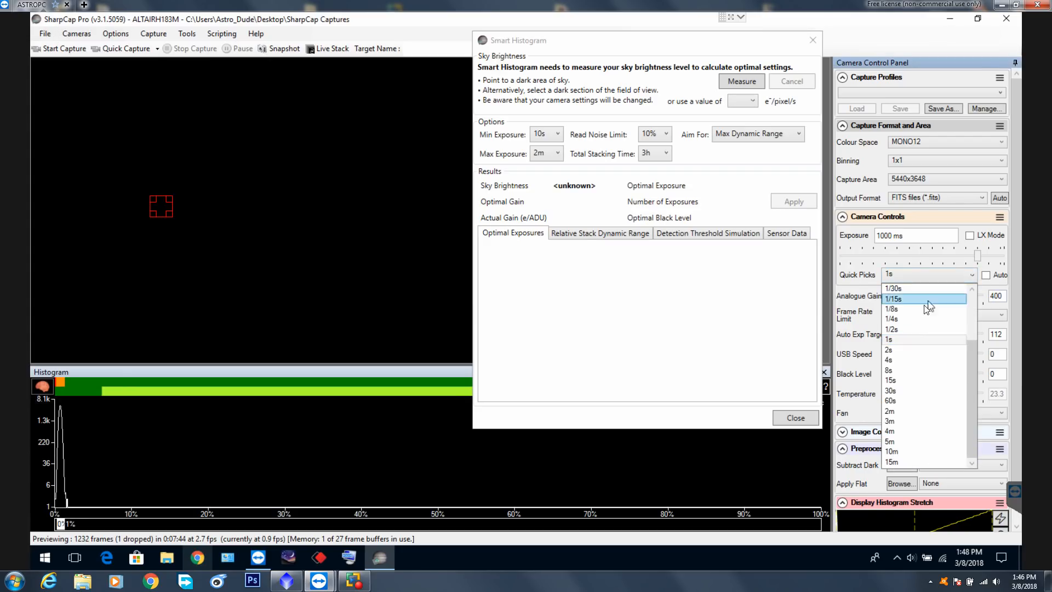
{"action": "left_click", "coordinate": [897, 360]}
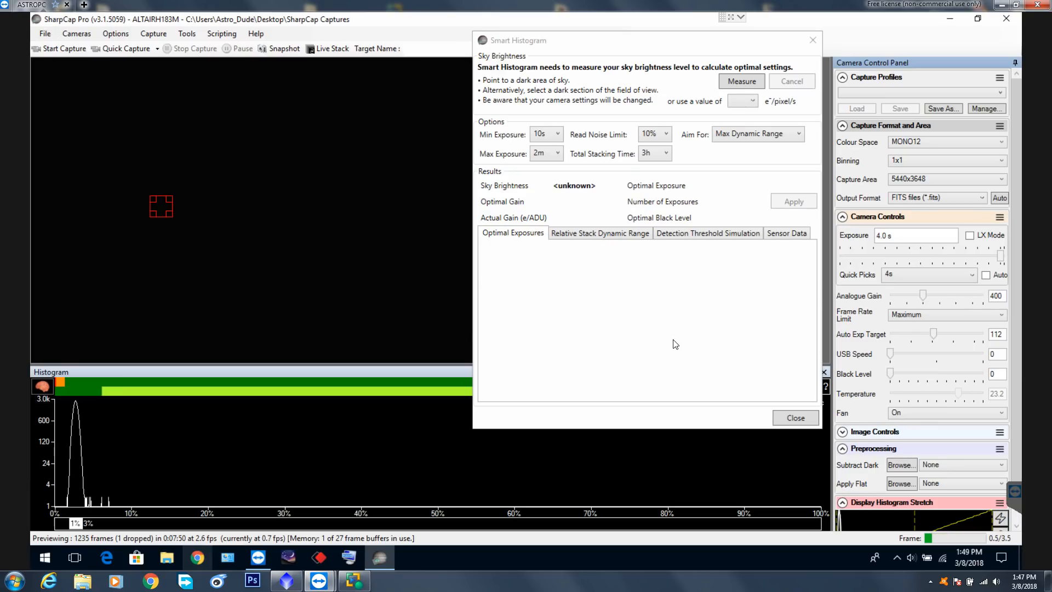
{"action": "left_click_drag", "start_coordinate": [675, 45], "coordinate": [598, 61]}
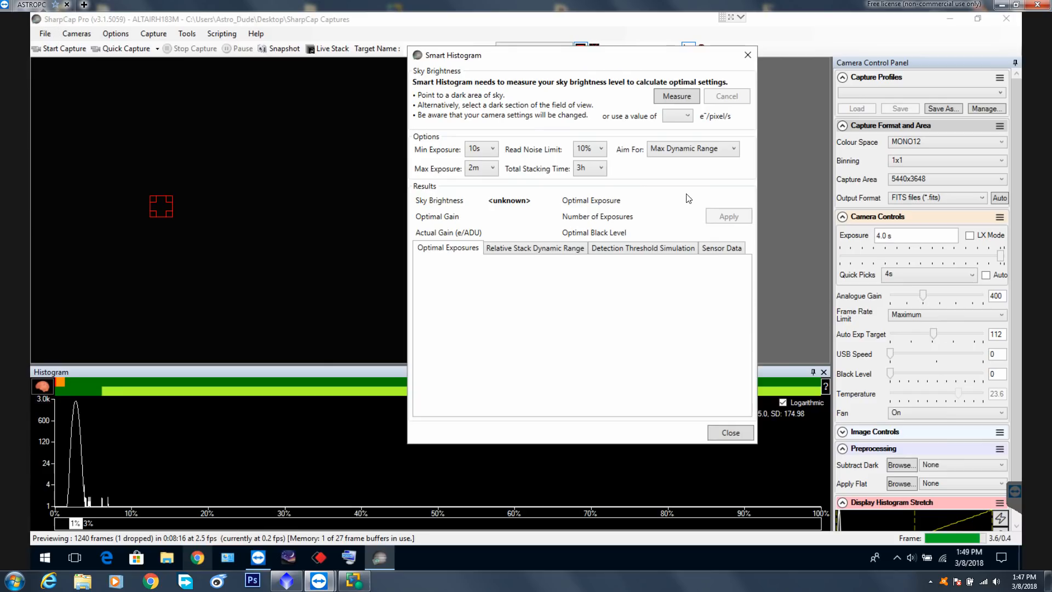
{"action": "left_click", "coordinate": [672, 96]}
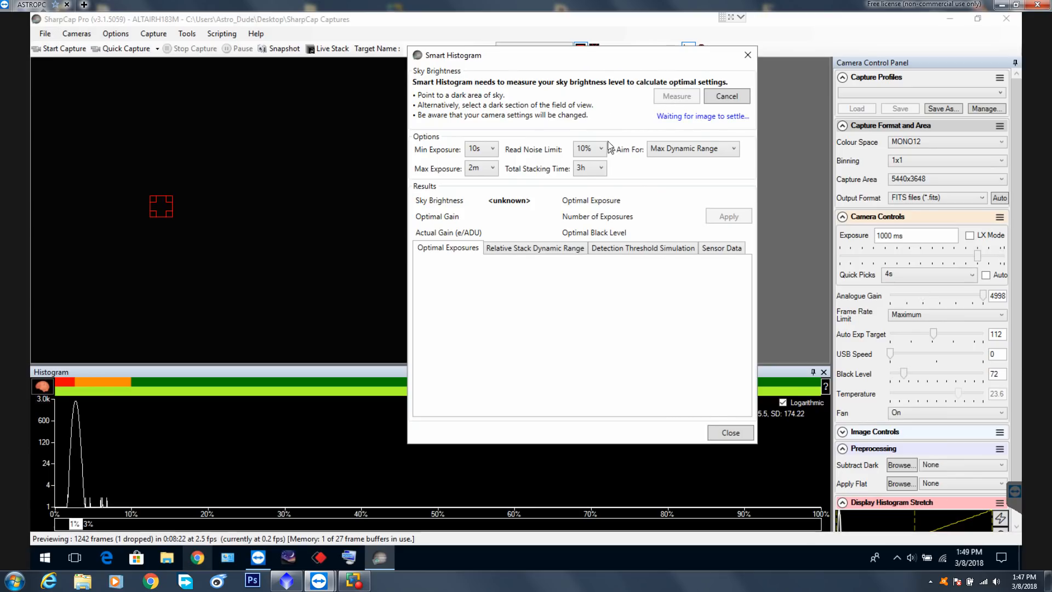
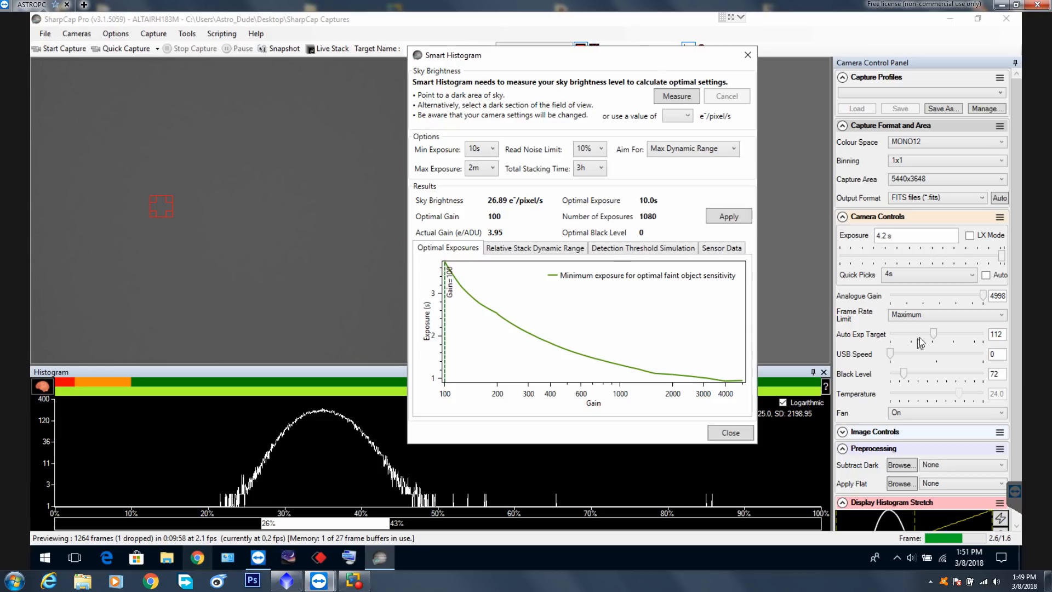
Set the camera's analogue gain to 100 and black level to 0, and the Smart Histogram's minimum exposure to 45s
{"action": "left_click_drag", "start_coordinate": [985, 298], "coordinate": [884, 293]}
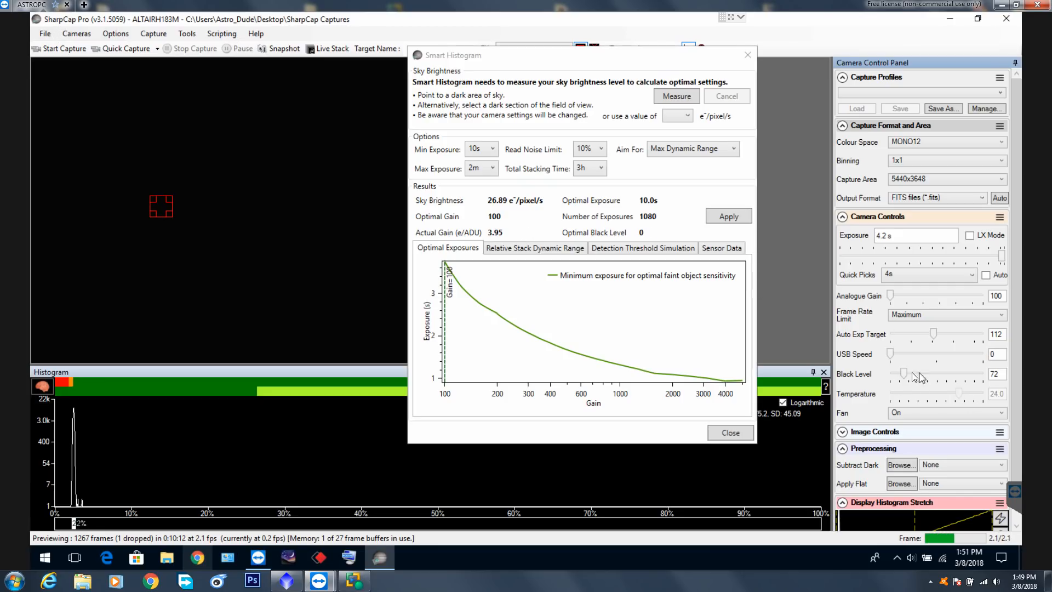
{"action": "left_click_drag", "start_coordinate": [904, 373], "coordinate": [890, 373]}
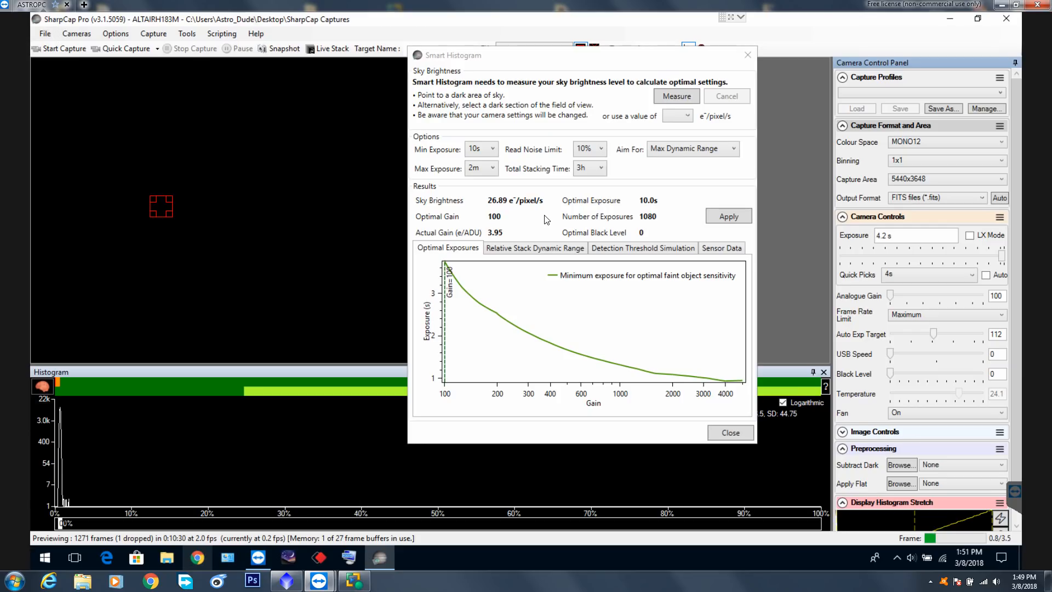
{"action": "left_click", "coordinate": [492, 153]}
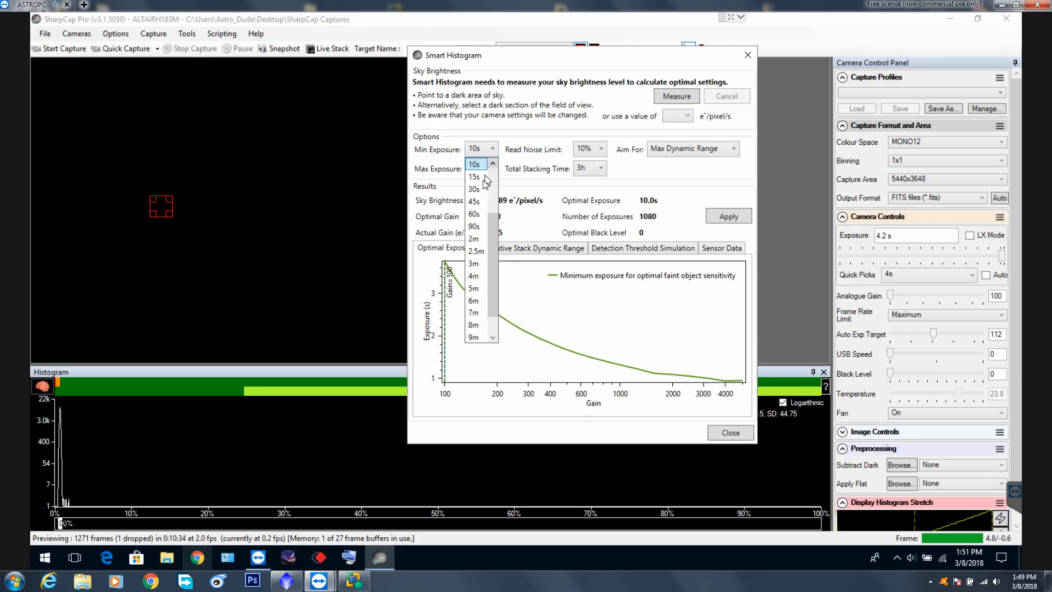
{"action": "left_click", "coordinate": [475, 202]}
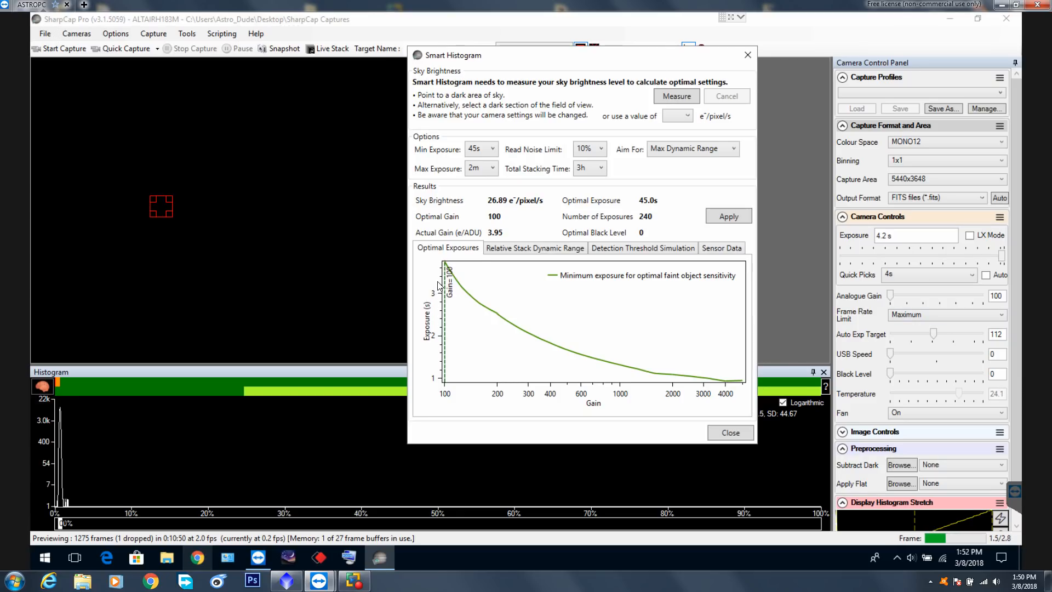
Review the relative stack dynamic range, detection threshold simulation and sensor data graphs, ending on the optimal exposures graph
{"action": "left_click", "coordinate": [529, 252]}
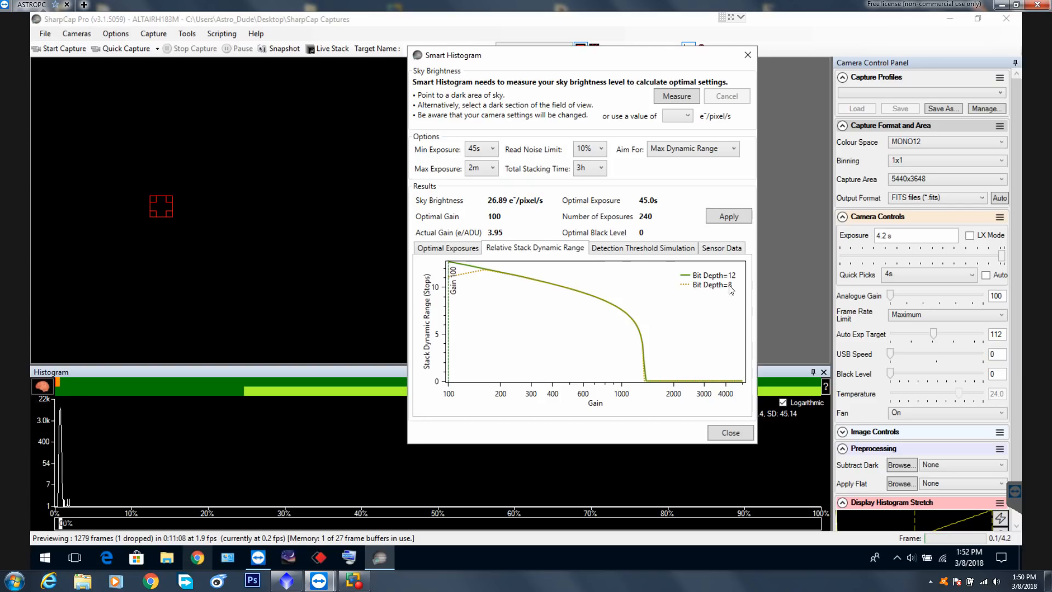
{"action": "left_click", "coordinate": [639, 253]}
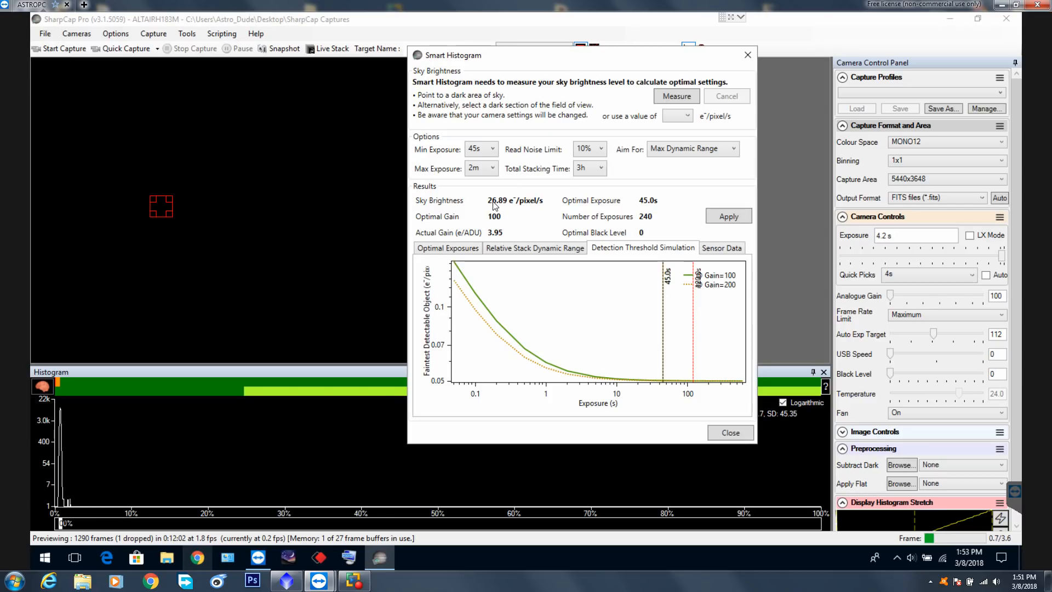
{"action": "left_click", "coordinate": [720, 251]}
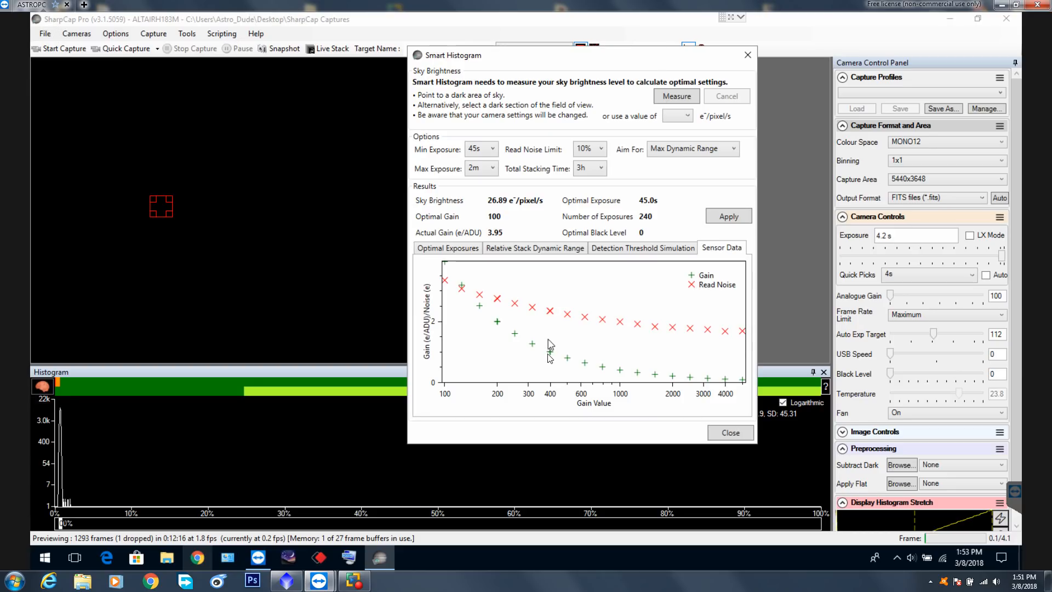
{"action": "left_click", "coordinate": [466, 251]}
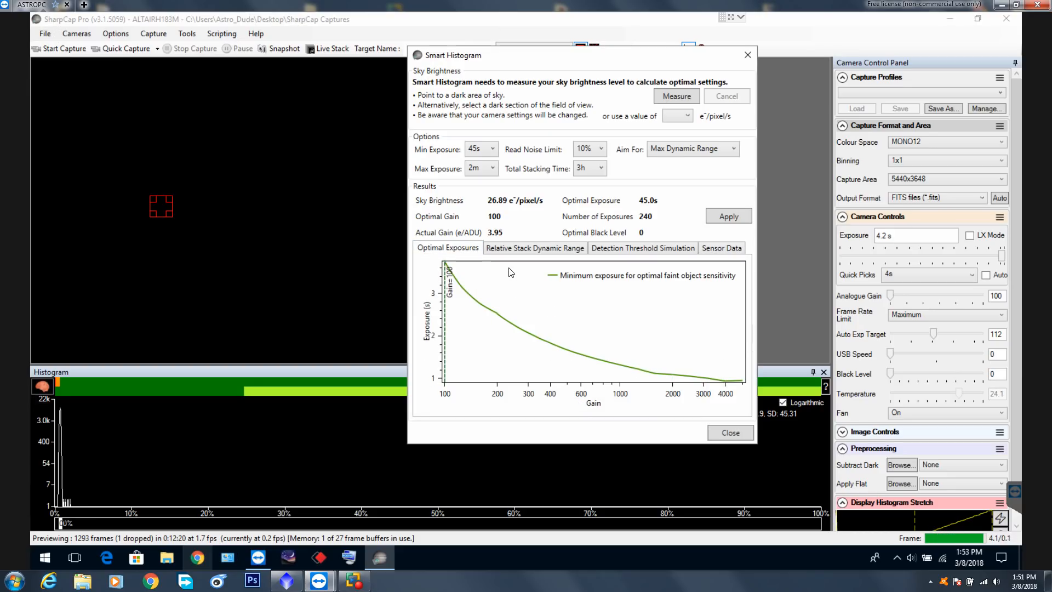
Set the Smart Histogram's minimum exposure to 60s and measure the sky brightness again
{"action": "left_click", "coordinate": [493, 152]}
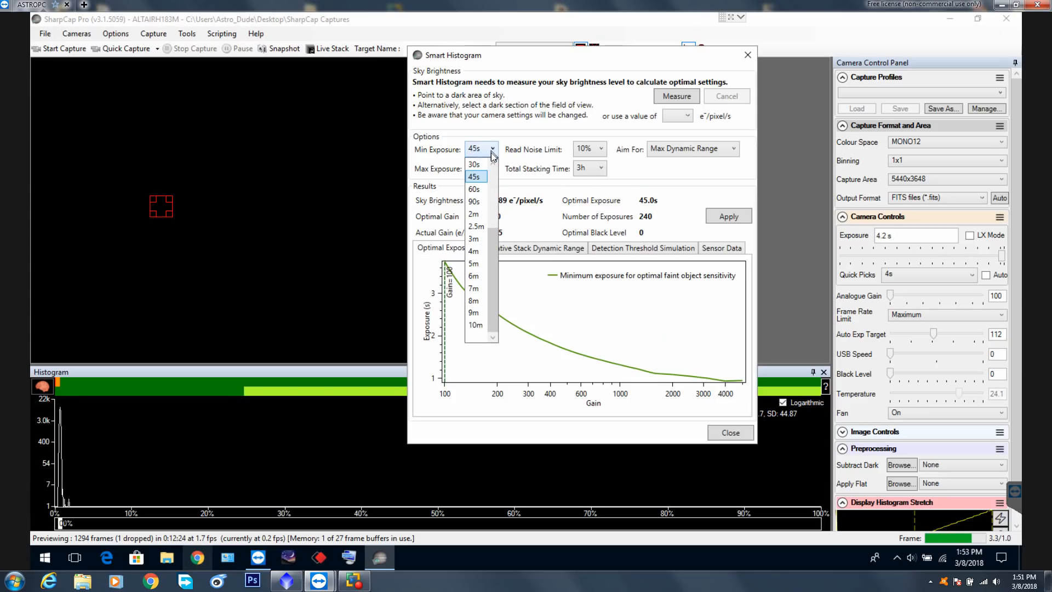
{"action": "left_click", "coordinate": [475, 190]}
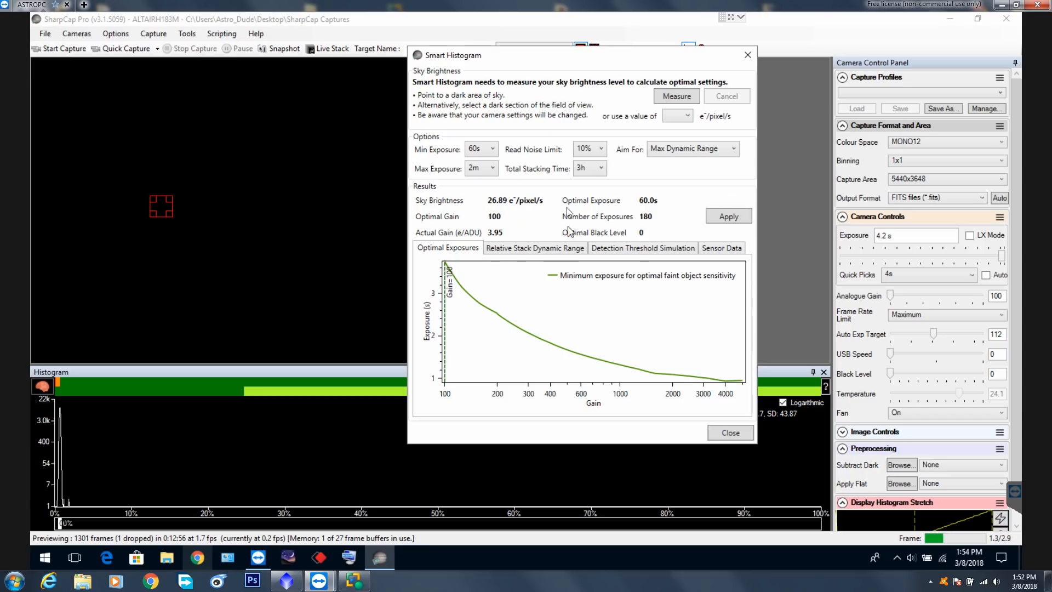
{"action": "left_click", "coordinate": [675, 97]}
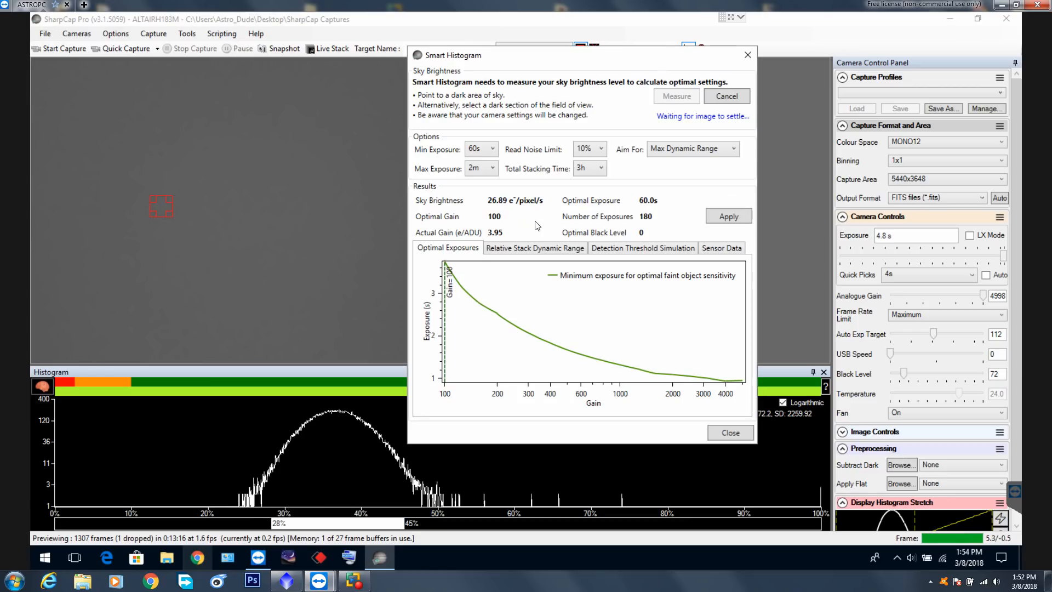
{"action": "left_click_drag", "start_coordinate": [584, 55], "coordinate": [537, 27]}
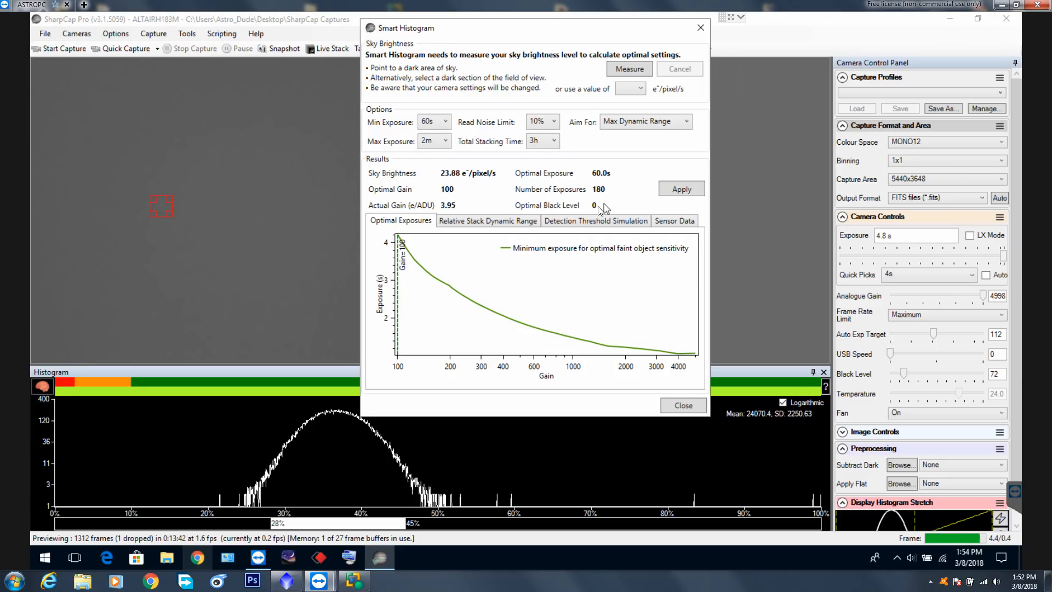
Lower the camera's black level to 9 and its exposure to 1s, checking the histogram peak against the coloured noise bars
{"action": "mouse_move", "coordinate": [904, 376]}
{"action": "left_click_drag", "start_coordinate": [904, 377], "coordinate": [892, 378]}
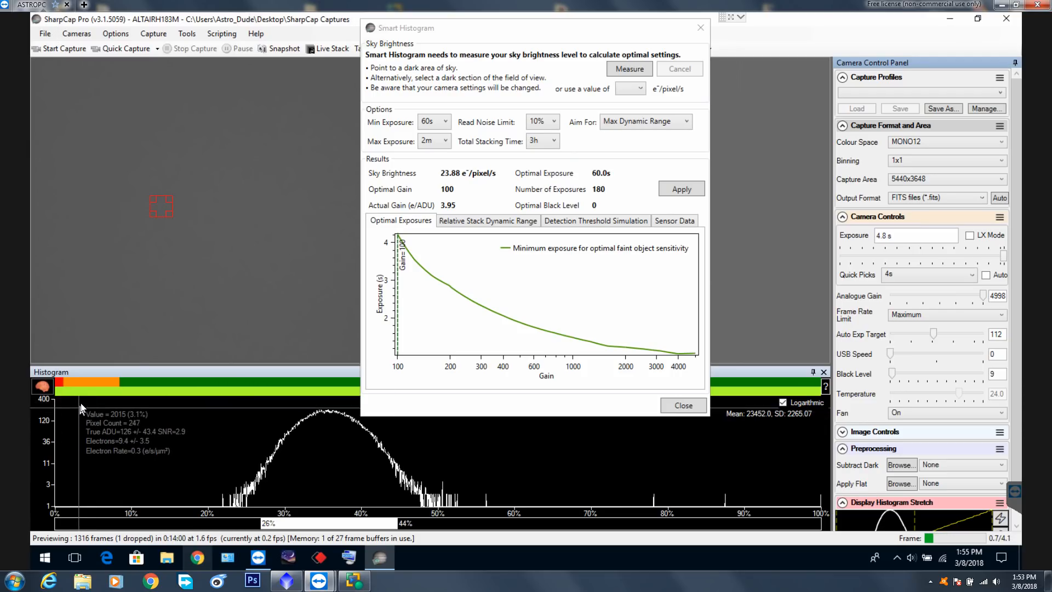
{"action": "mouse_move", "coordinate": [90, 382]}
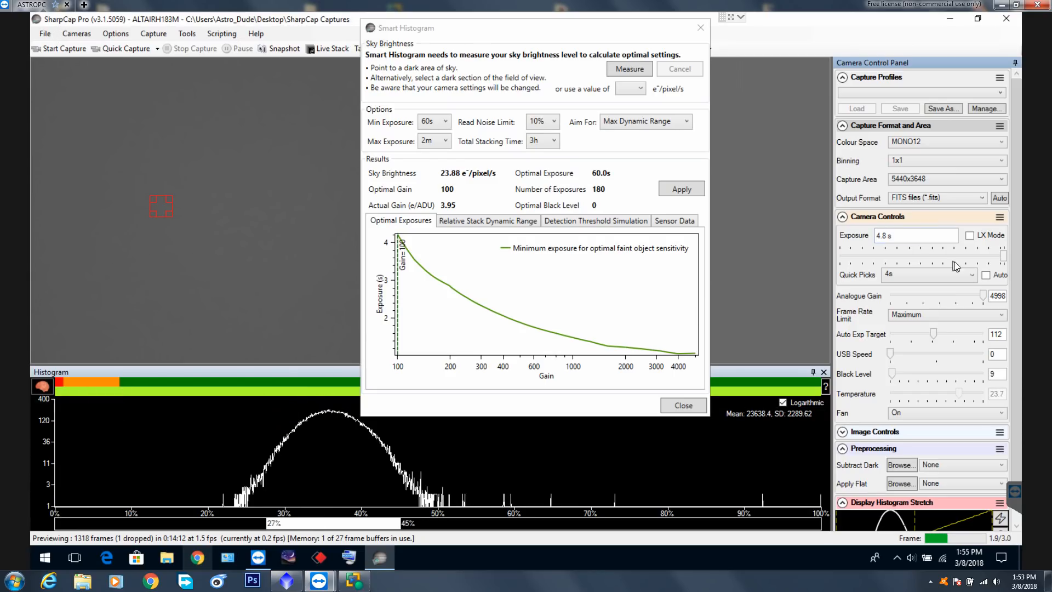
{"action": "left_click", "coordinate": [972, 275]}
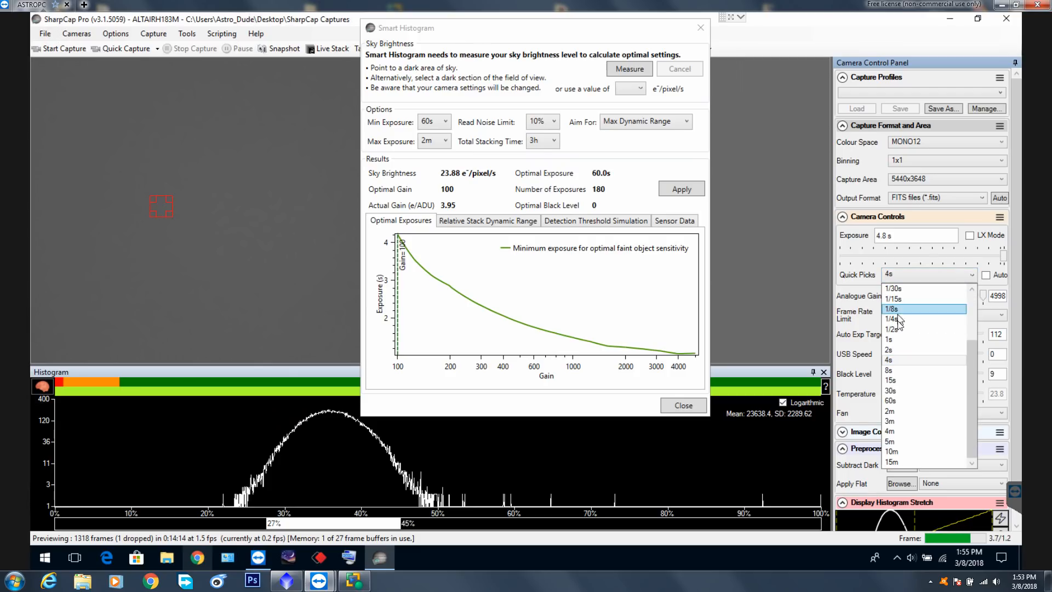
{"action": "left_click", "coordinate": [899, 340]}
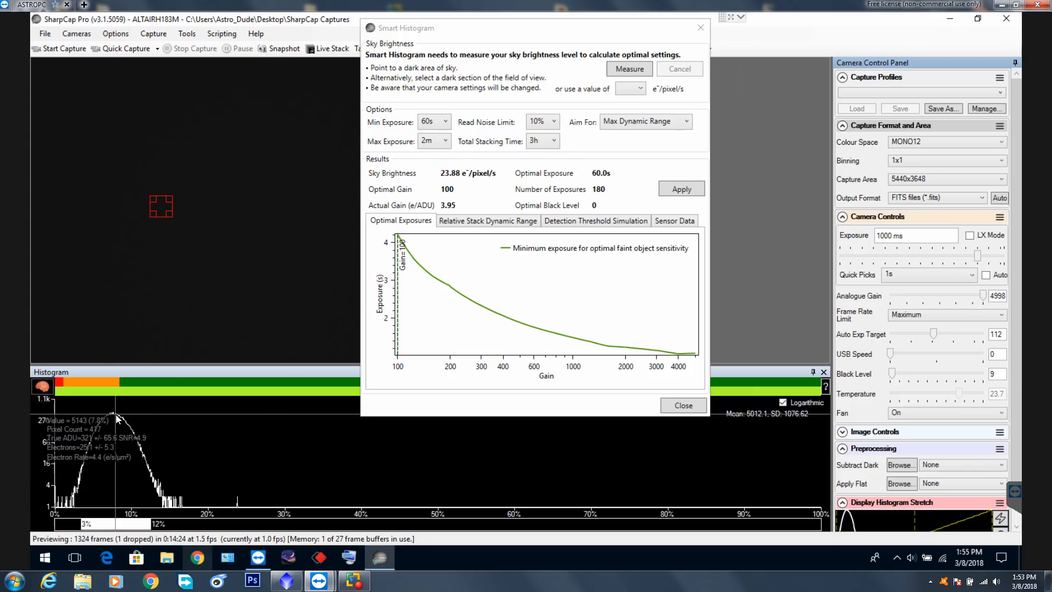
{"action": "mouse_move", "coordinate": [112, 395]}
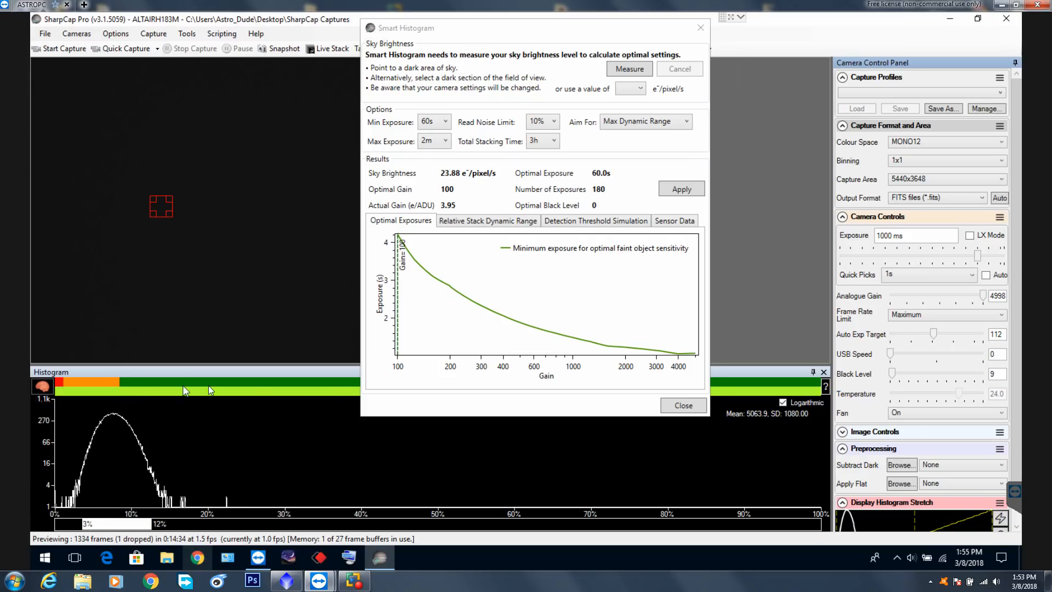
{"action": "mouse_move", "coordinate": [342, 387]}
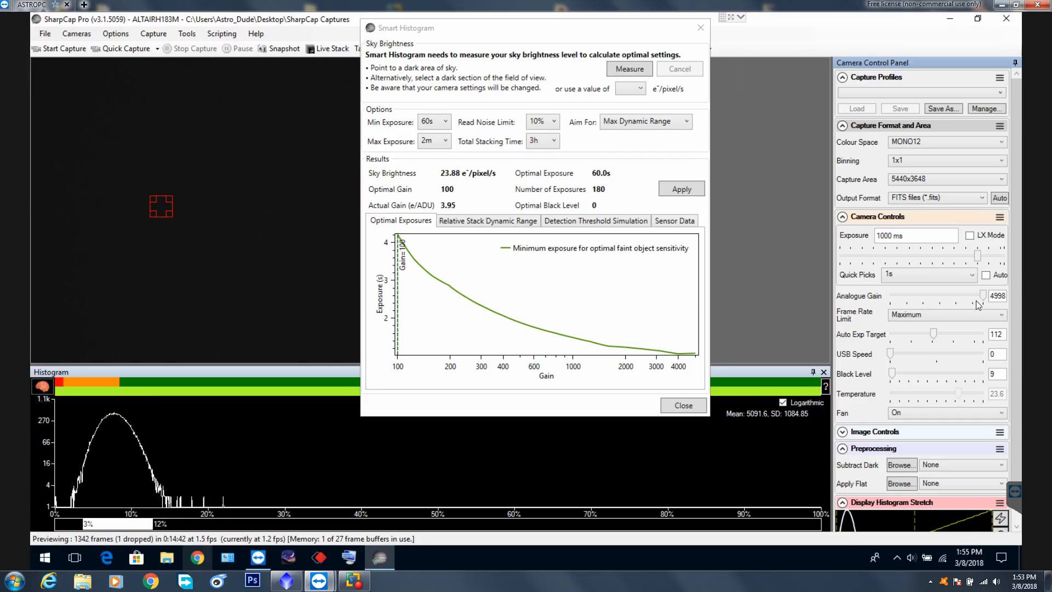
Set the camera's analogue gain to 100 and its exposure to 30s, and move the Smart Histogram window aside
{"action": "mouse_move", "coordinate": [984, 299]}
{"action": "left_click_drag", "start_coordinate": [983, 298], "coordinate": [877, 302]}
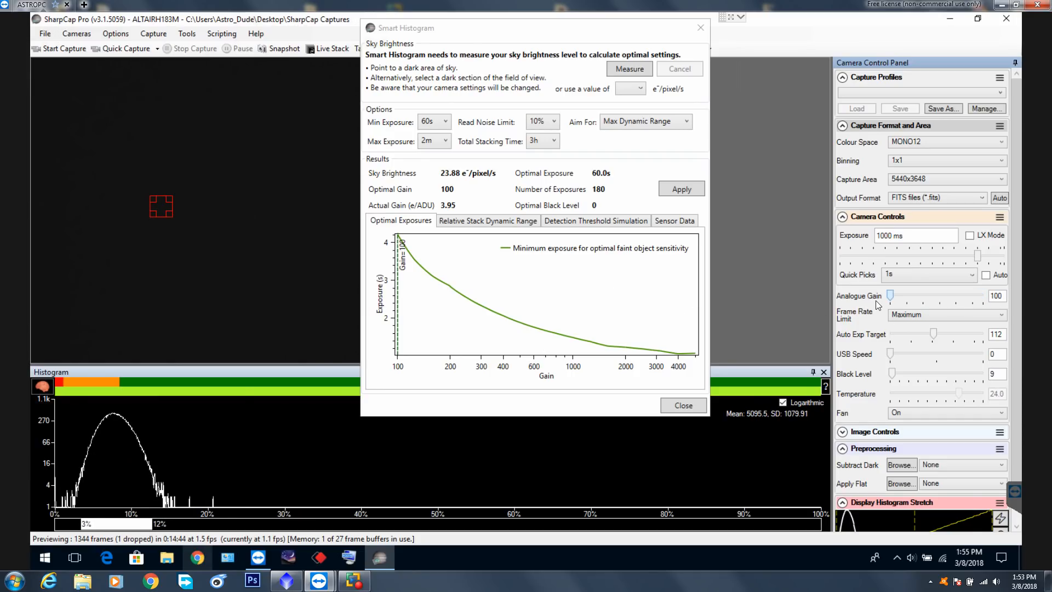
{"action": "left_click_drag", "start_coordinate": [1003, 296], "coordinate": [989, 296]}
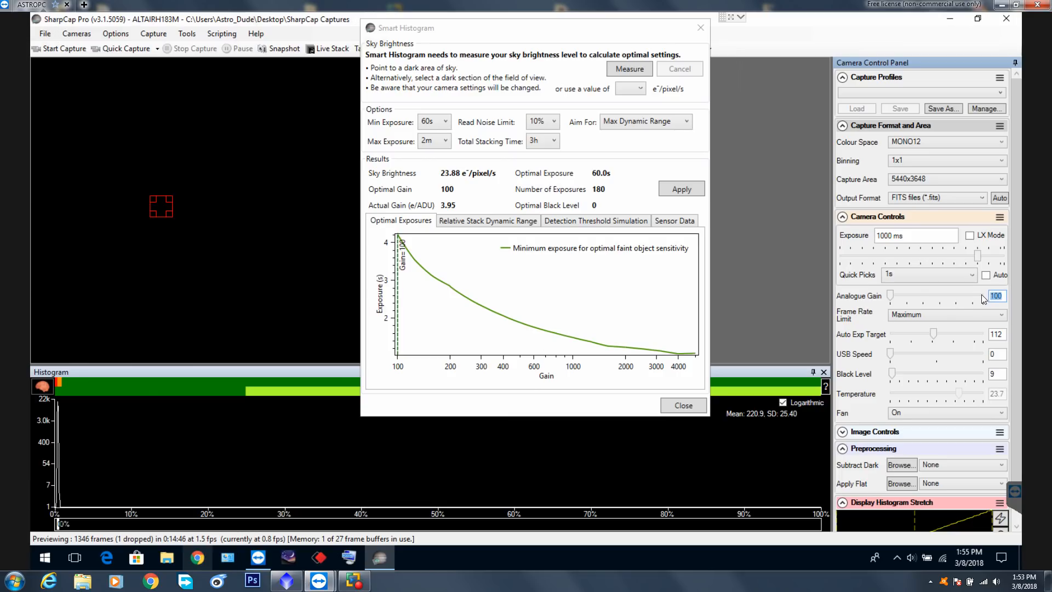
{"action": "left_click", "coordinate": [865, 299]}
{"action": "left_click", "coordinate": [974, 275]}
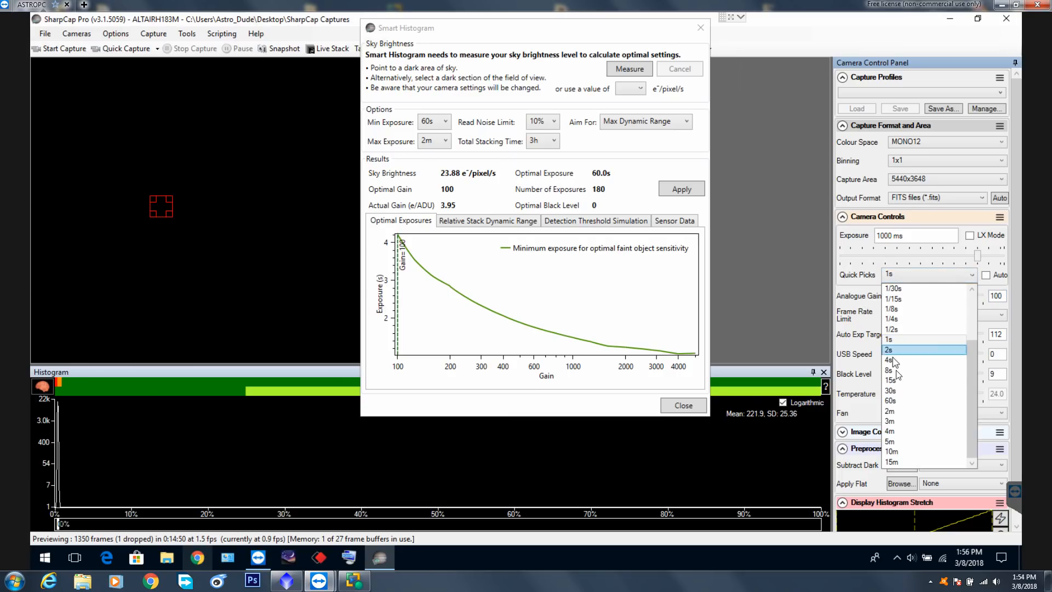
{"action": "left_click", "coordinate": [897, 390]}
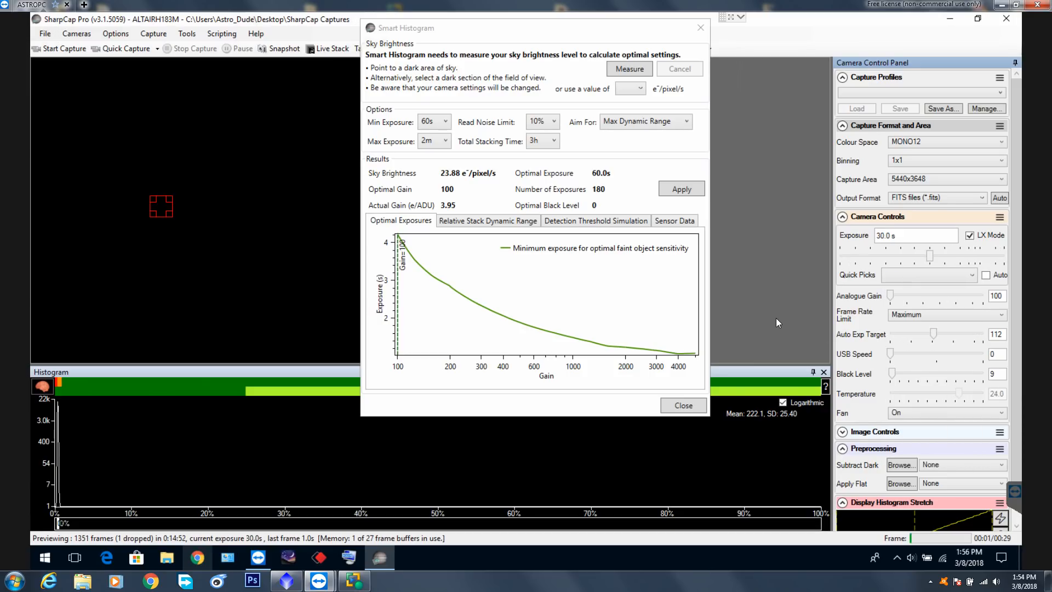
{"action": "left_click_drag", "start_coordinate": [578, 27], "coordinate": [639, 34]}
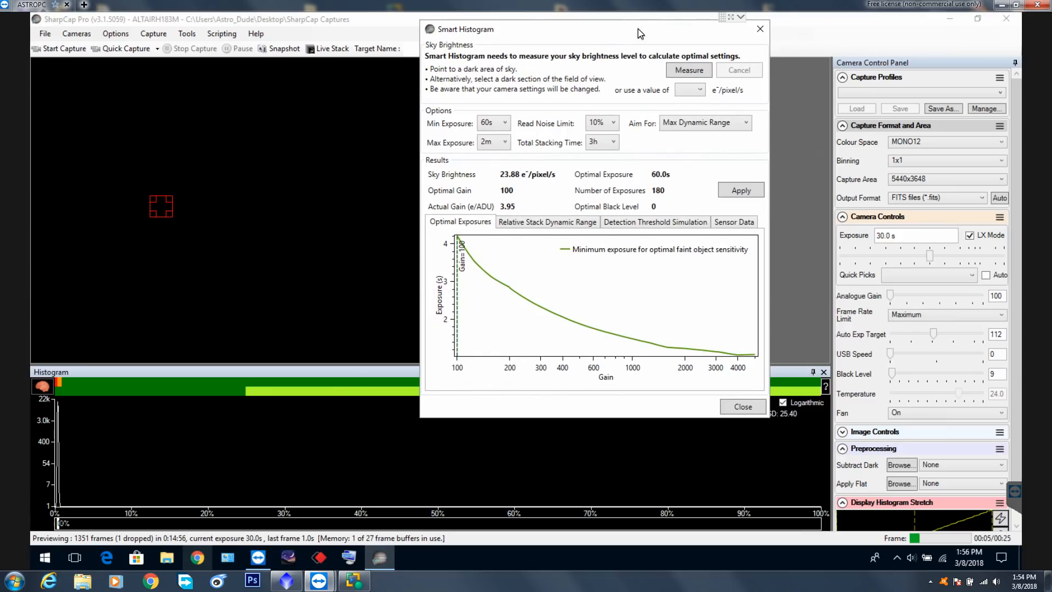
Set the camera's black level to 5
{"action": "left_click", "coordinate": [892, 375]}
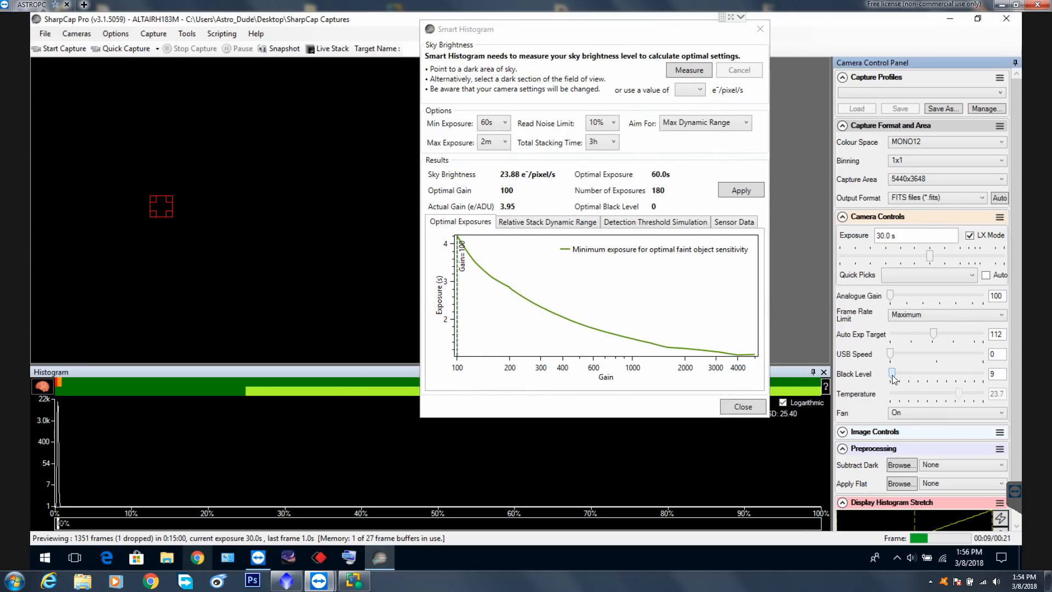
{"action": "left_click", "coordinate": [892, 375]}
{"action": "left_click", "coordinate": [892, 375]}
{"action": "left_click", "coordinate": [892, 375]}
{"action": "type", "text": "5"}
Apply the Smart Histogram's optimal settings to the camera: 60 s exposure, gain 100 and black level 0
{"action": "left_click_drag", "start_coordinate": [630, 29], "coordinate": [664, 68]}
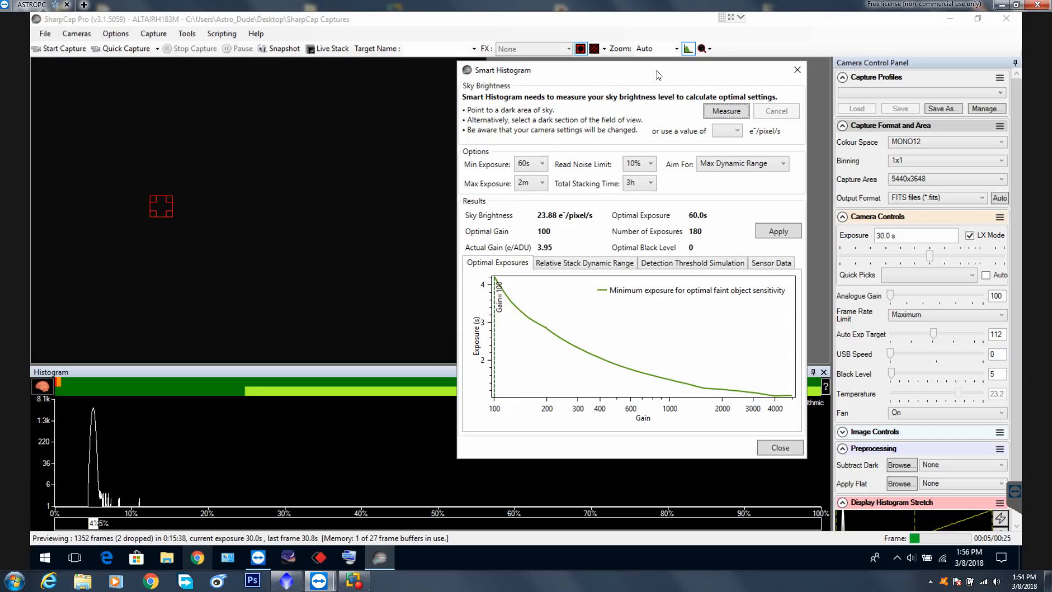
{"action": "left_click", "coordinate": [723, 114]}
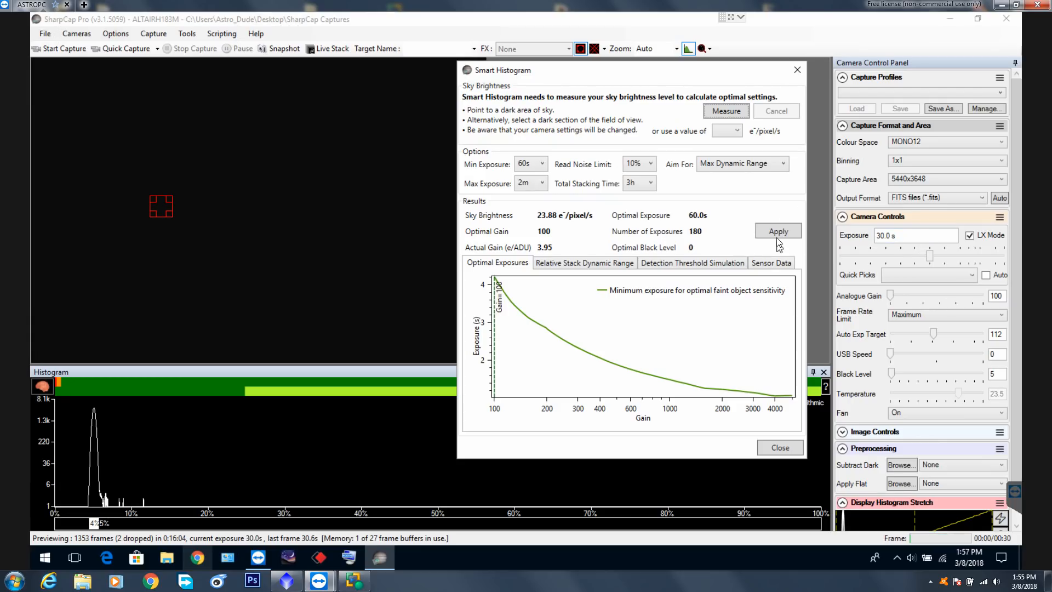
{"action": "mouse_move", "coordinate": [100, 448]}
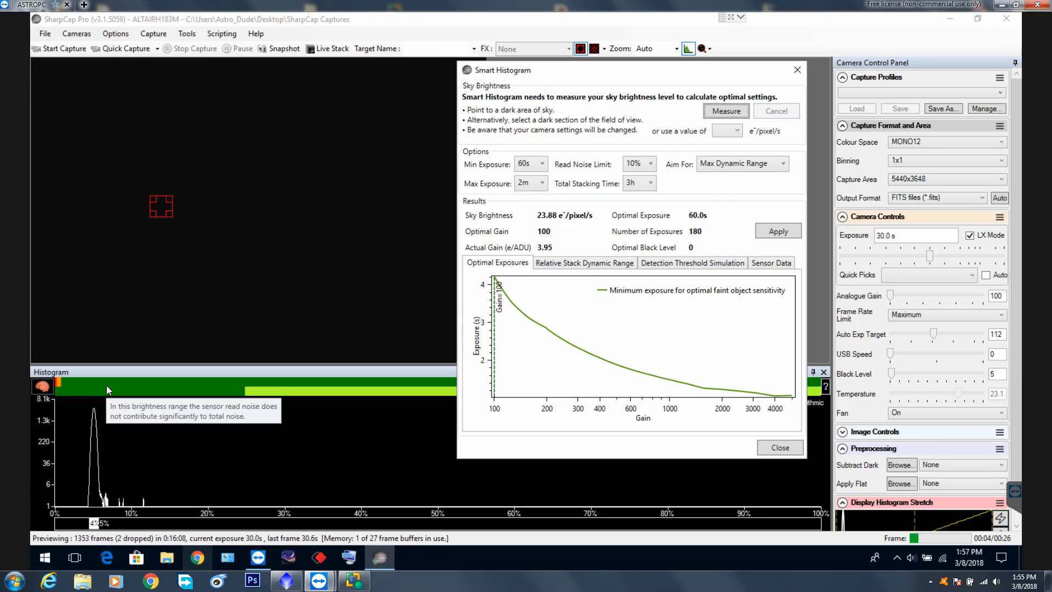
{"action": "left_click", "coordinate": [786, 229]}
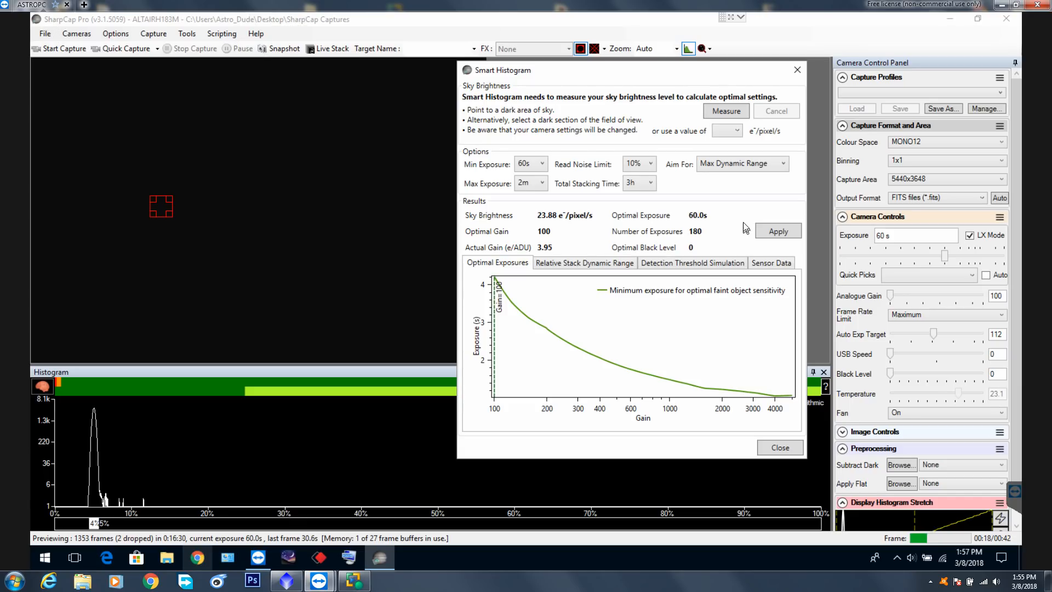
Uncover the main histogram and go through the Smart Histogram's dynamic range, detection threshold and sensor data graphs once more
{"action": "left_click_drag", "start_coordinate": [672, 77], "coordinate": [538, 82]}
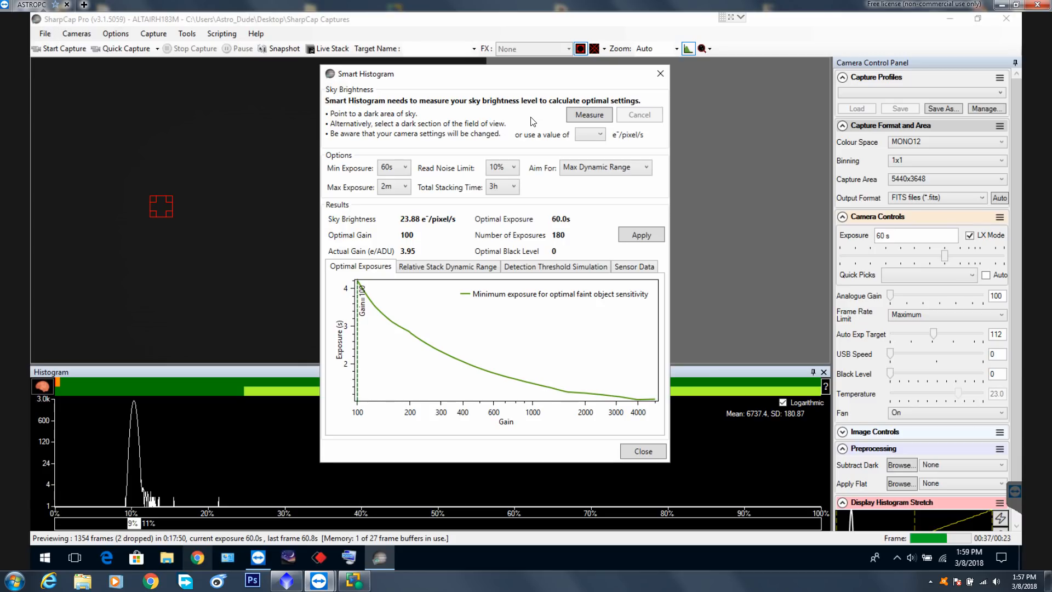
{"action": "left_click", "coordinate": [478, 270]}
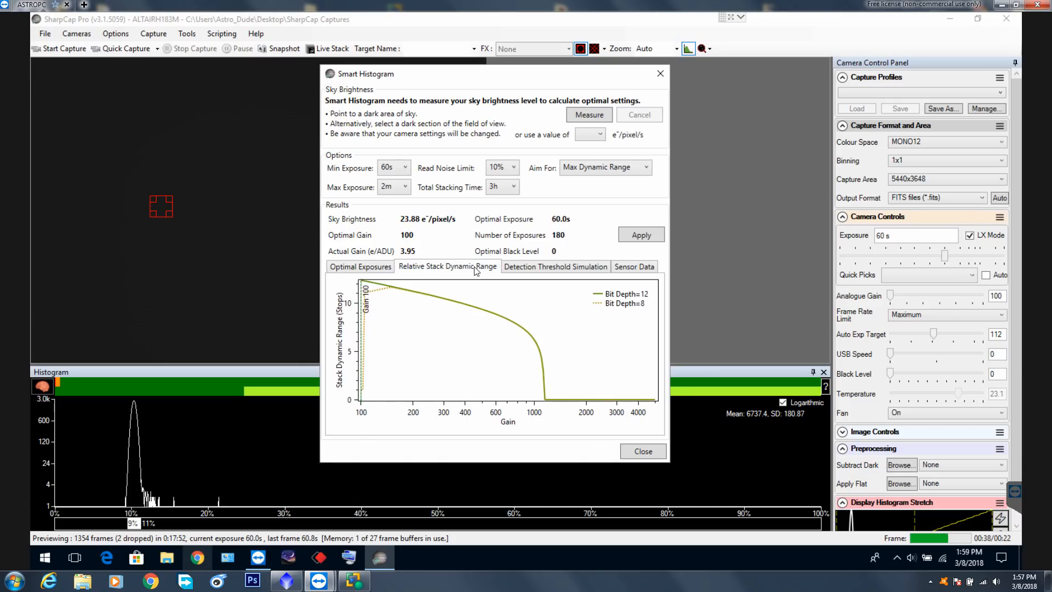
{"action": "left_click", "coordinate": [531, 268]}
{"action": "left_click", "coordinate": [630, 267]}
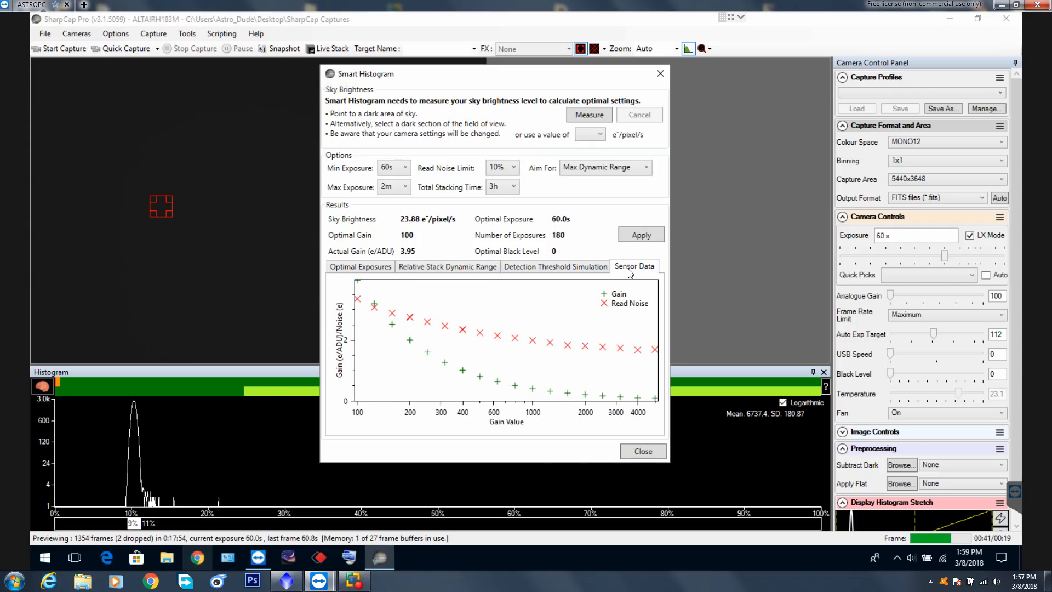